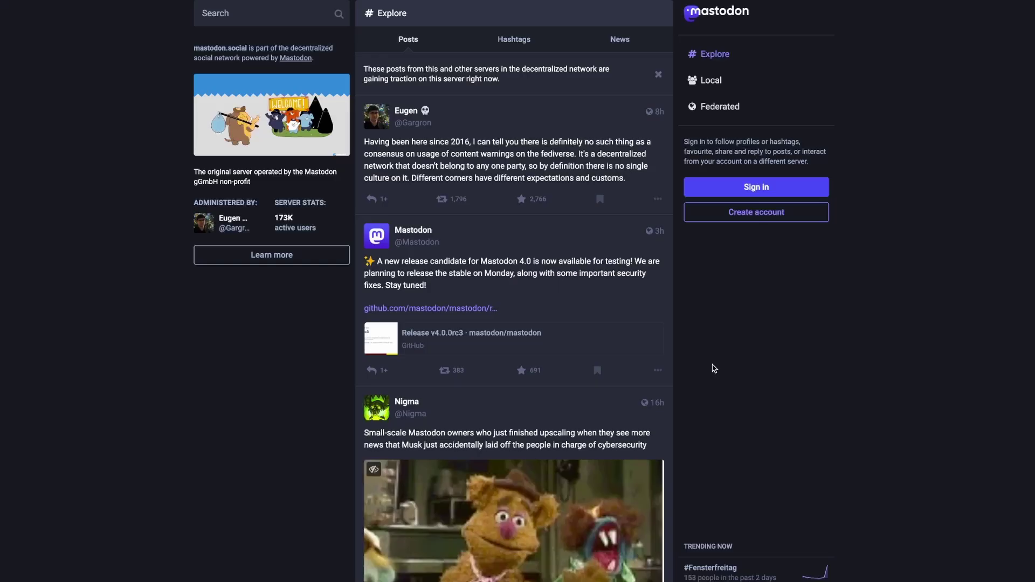
# Start a new Elestio service and choose Mastodon from a 'mastodon' search
pyautogui.scroll(-2, 712, 366)
pyautogui.scroll(-20, 712, 369)
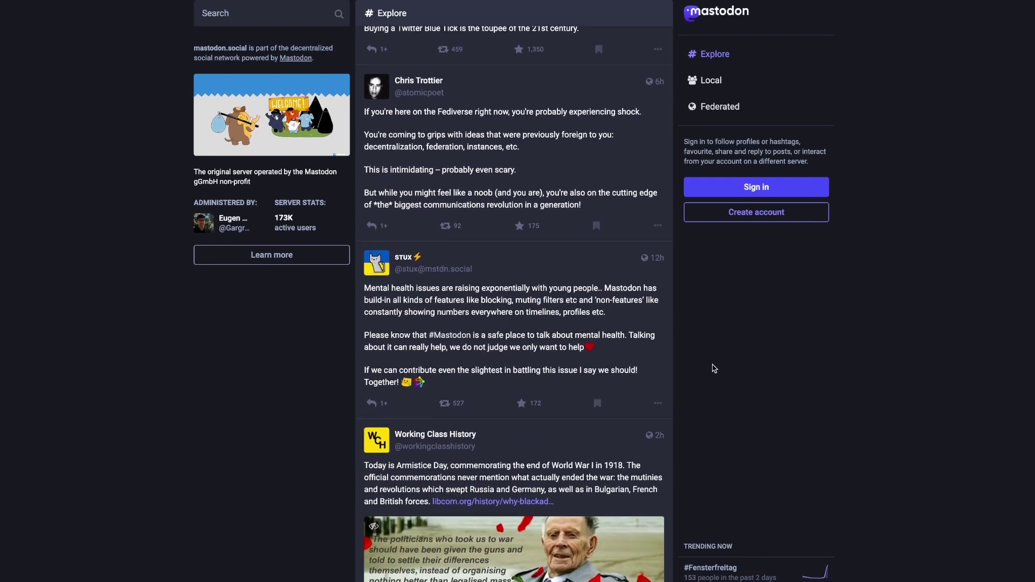
pyautogui.scroll(-7, 713, 368)
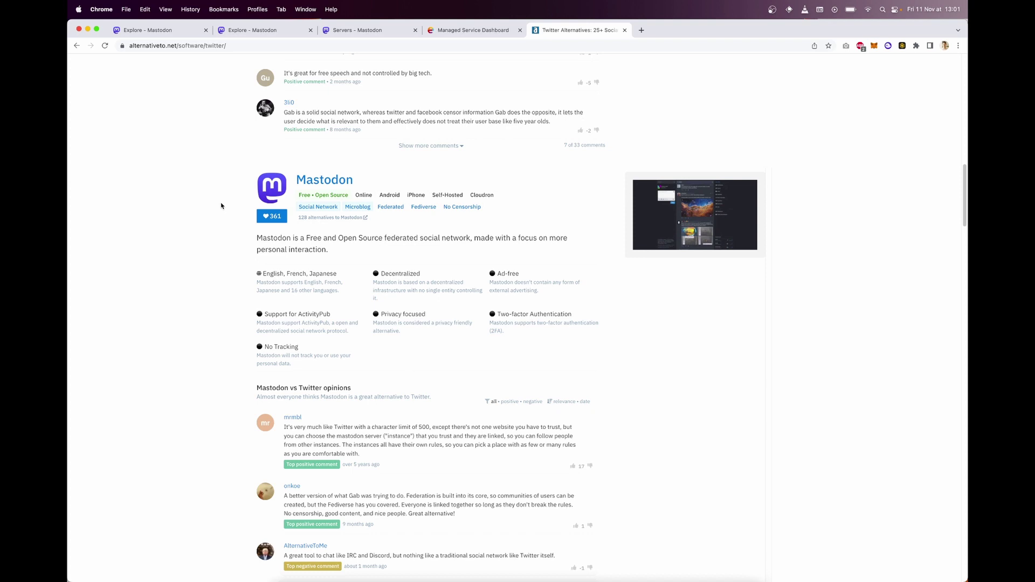
pyautogui.scroll(15, 223, 180)
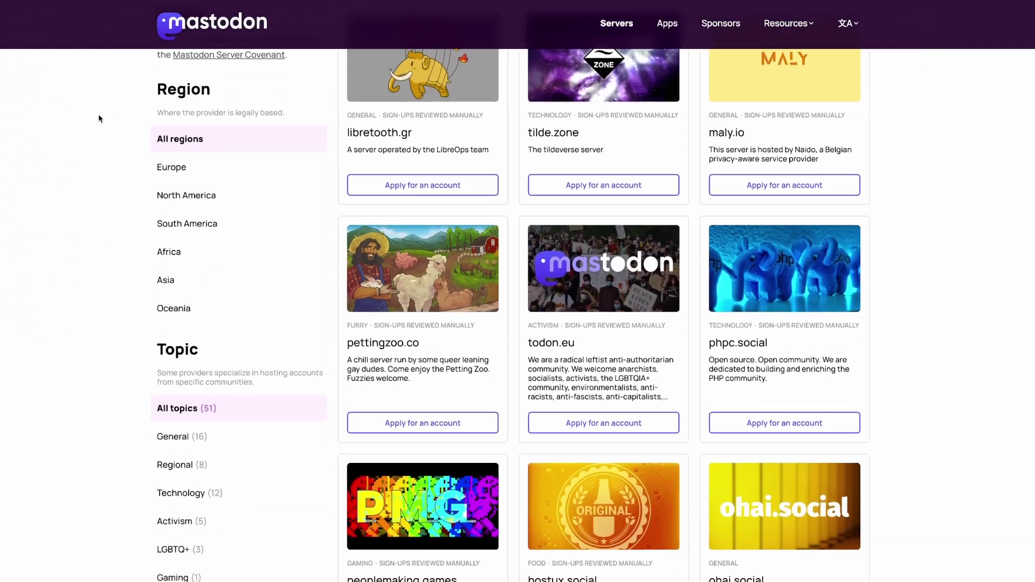
pyautogui.scroll(-10, 98, 114)
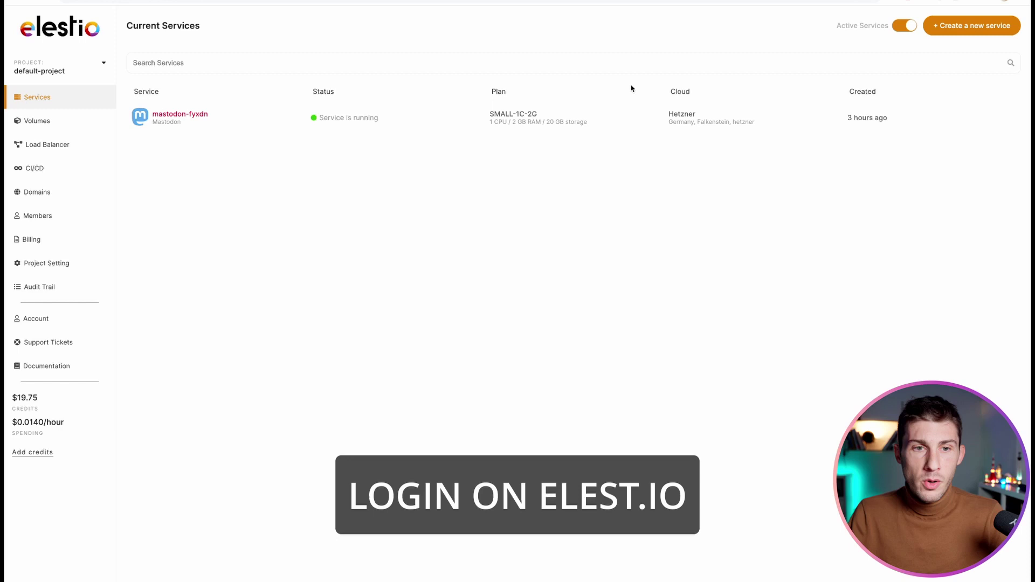
pyautogui.click(977, 31)
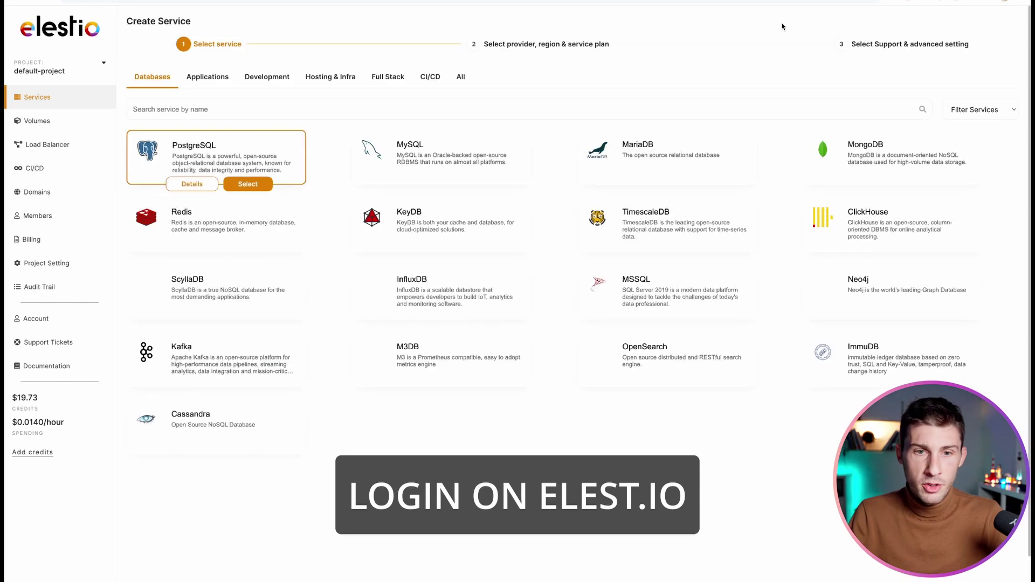
pyautogui.write('mas')
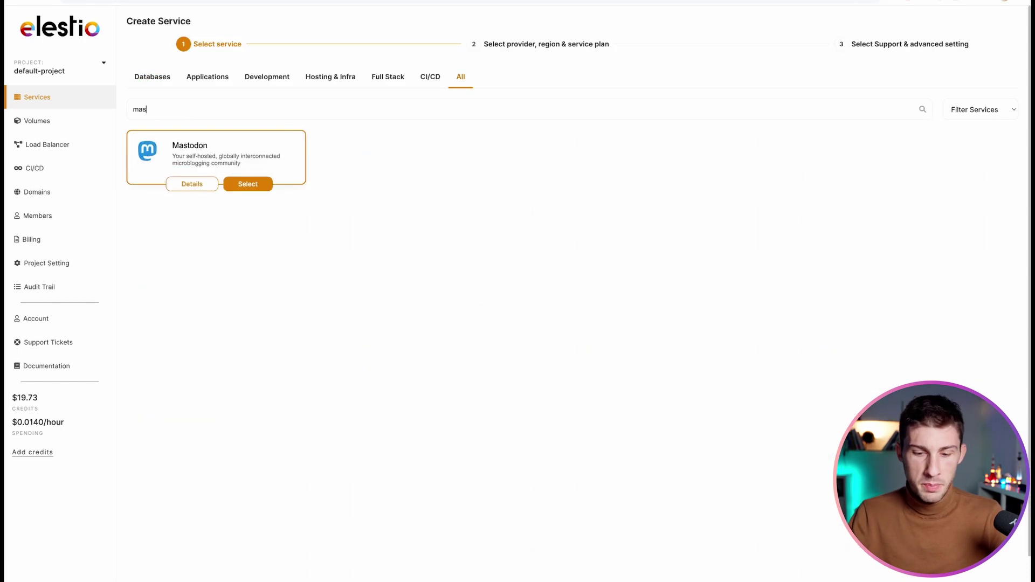
pyautogui.write('todon')
pyautogui.click(248, 184)
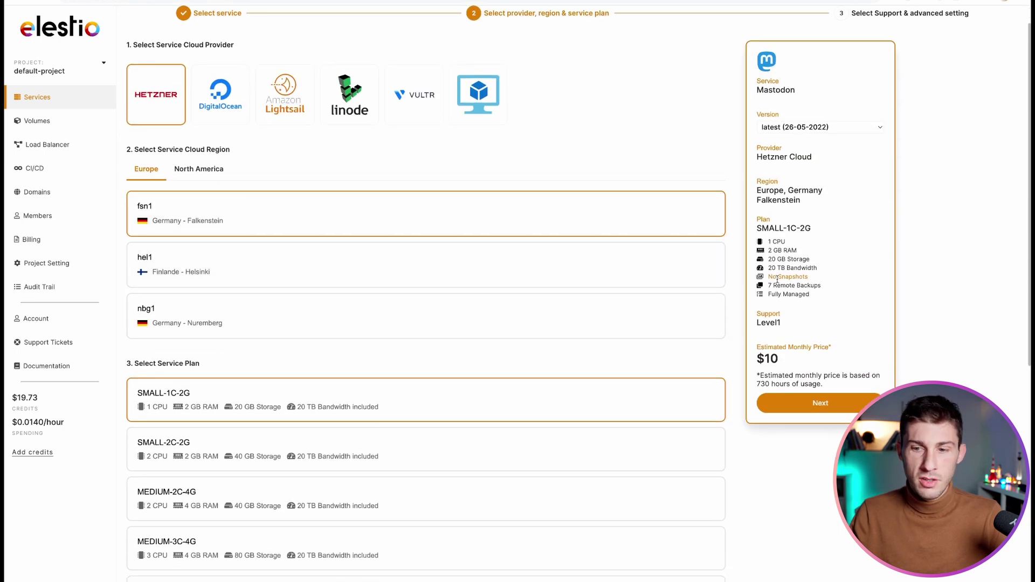
# Keep Hetzner, Falkenstein (fsn1) and SMALL-1C-2G, then create the Mastodon service
pyautogui.scroll(-3, 659, 451)
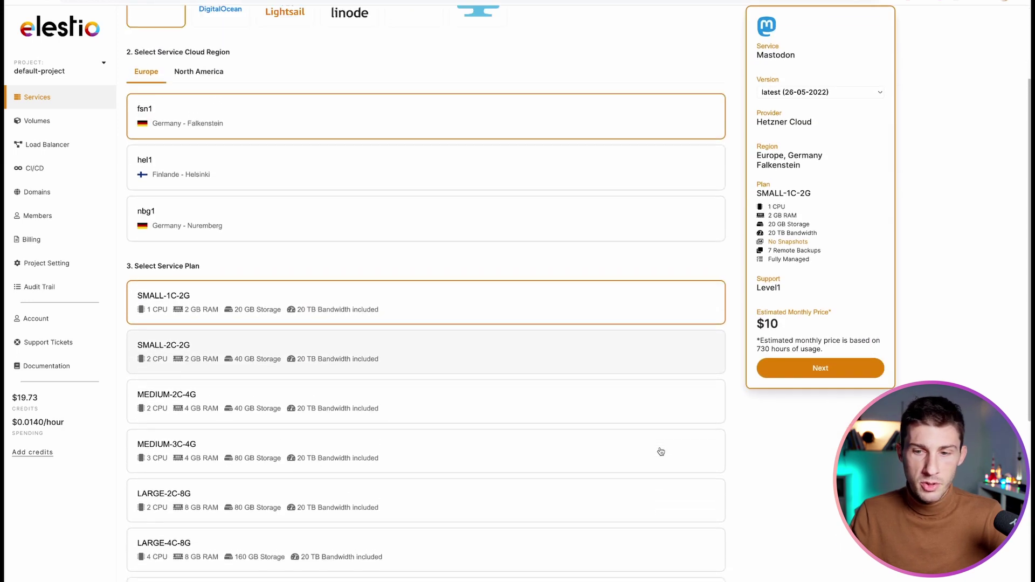
pyautogui.scroll(4, 658, 451)
pyautogui.click(818, 436)
pyautogui.scroll(-1, 818, 442)
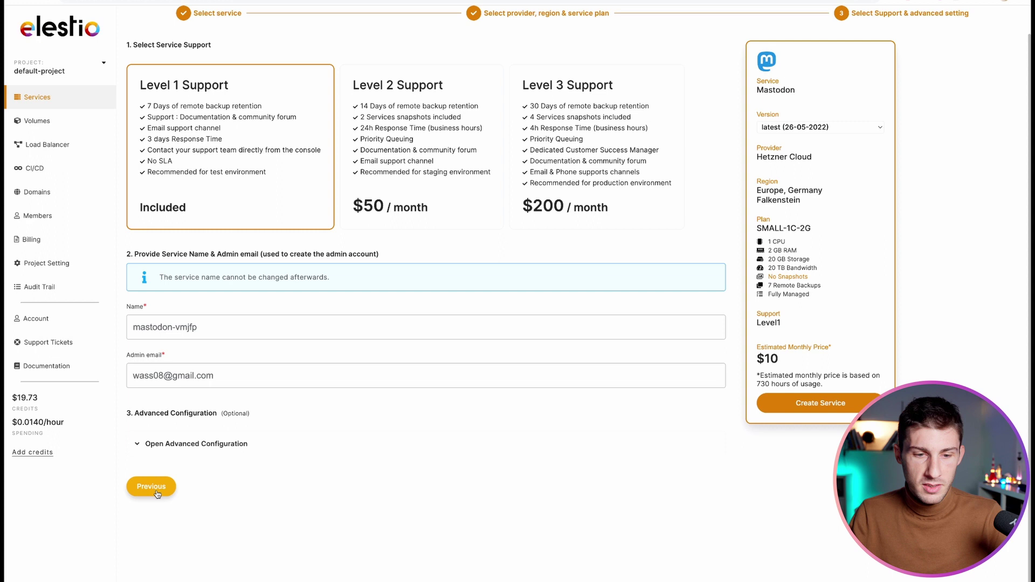
pyautogui.click(829, 409)
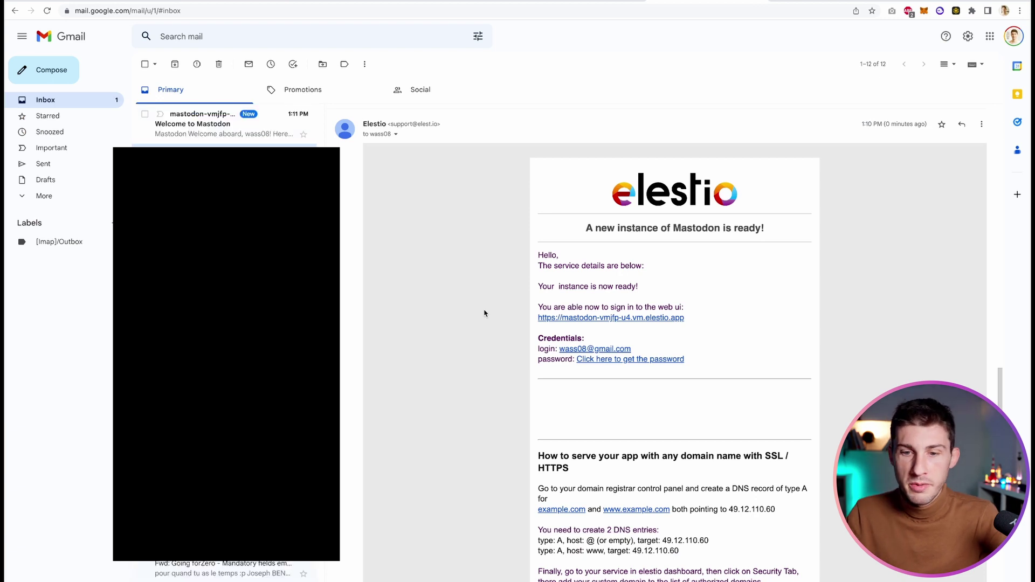
# Open the new instance's address from the ready email and enter the login e-mail address
pyautogui.click(567, 320)
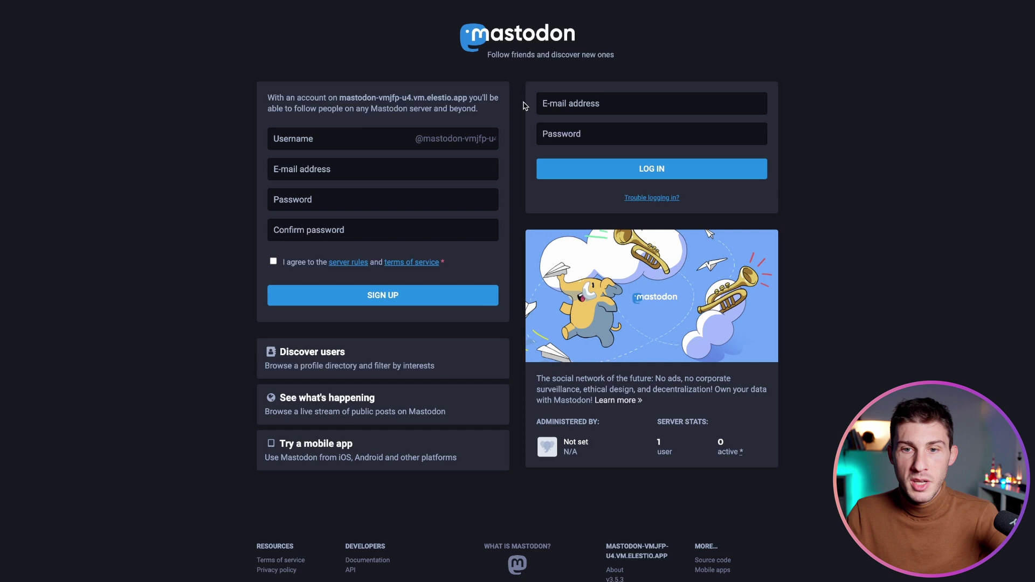
pyautogui.click(582, 106)
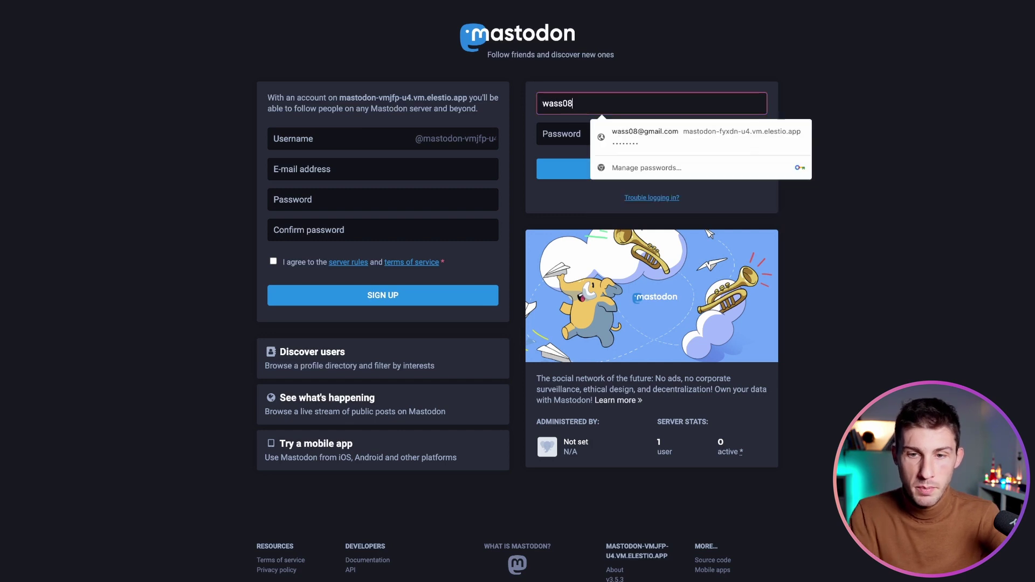
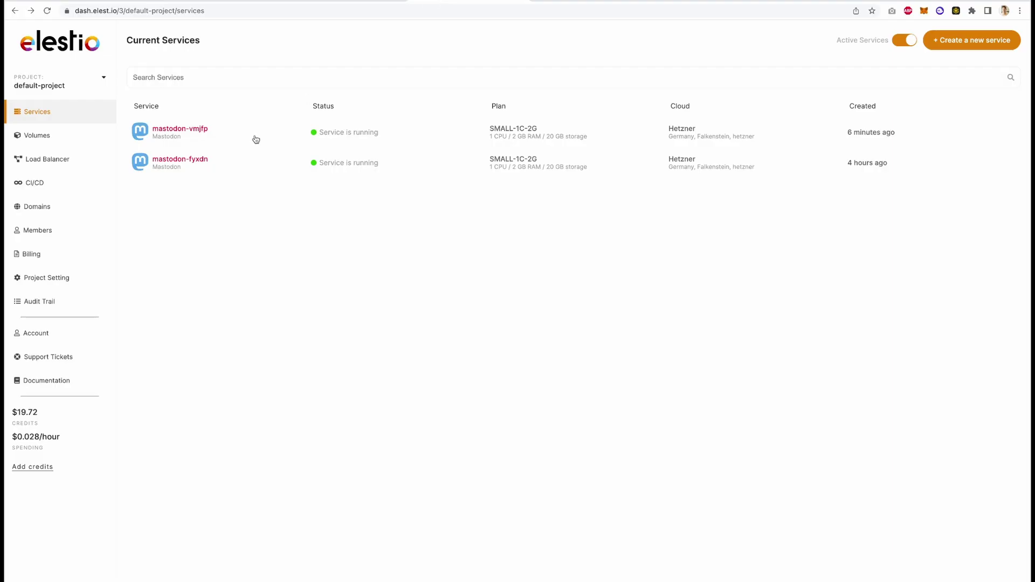
# Open mastodon-vmjfp, display its admin credentials, and select the revealed password
pyautogui.click(257, 140)
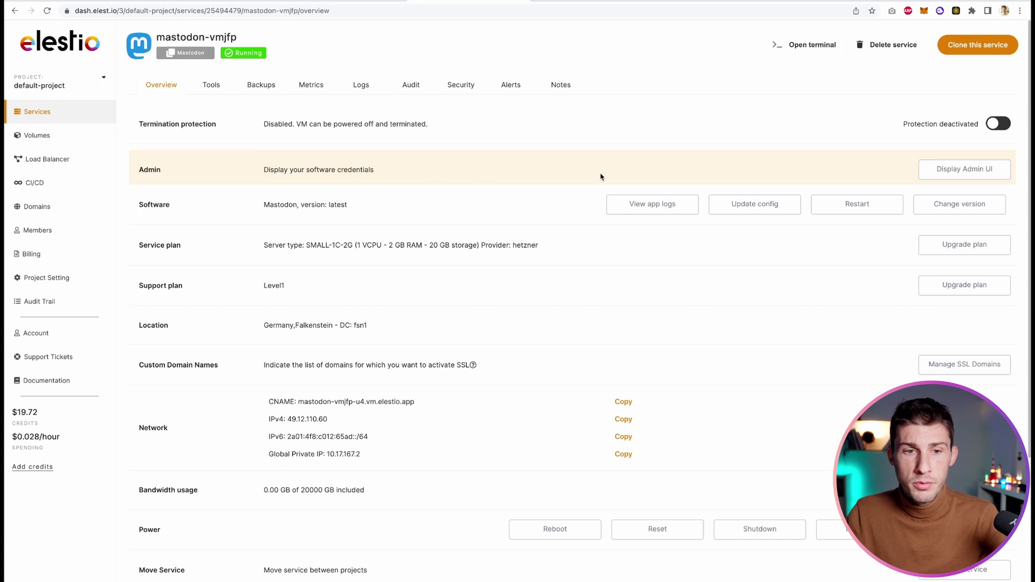
pyautogui.click(938, 170)
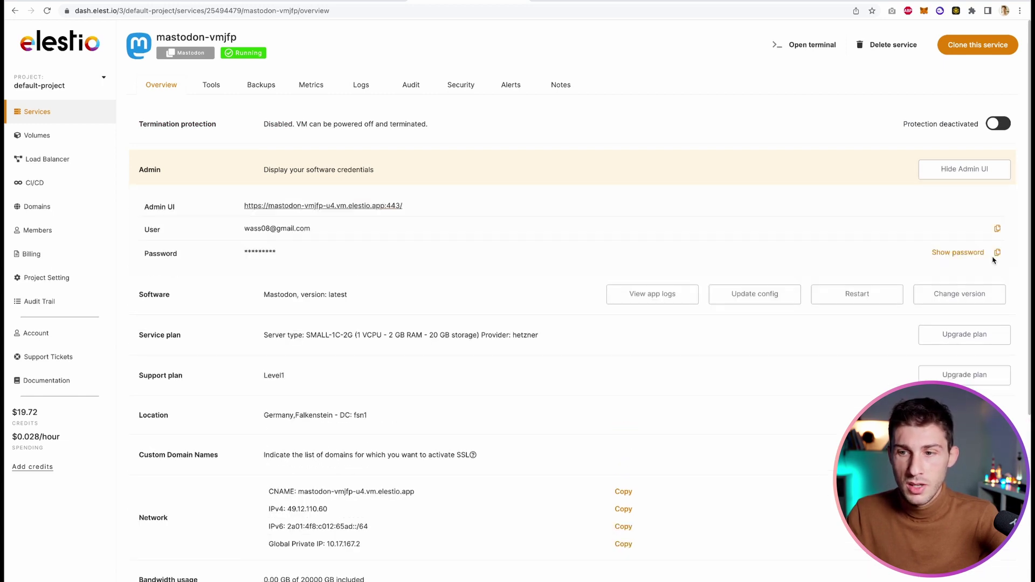
pyautogui.click(974, 255)
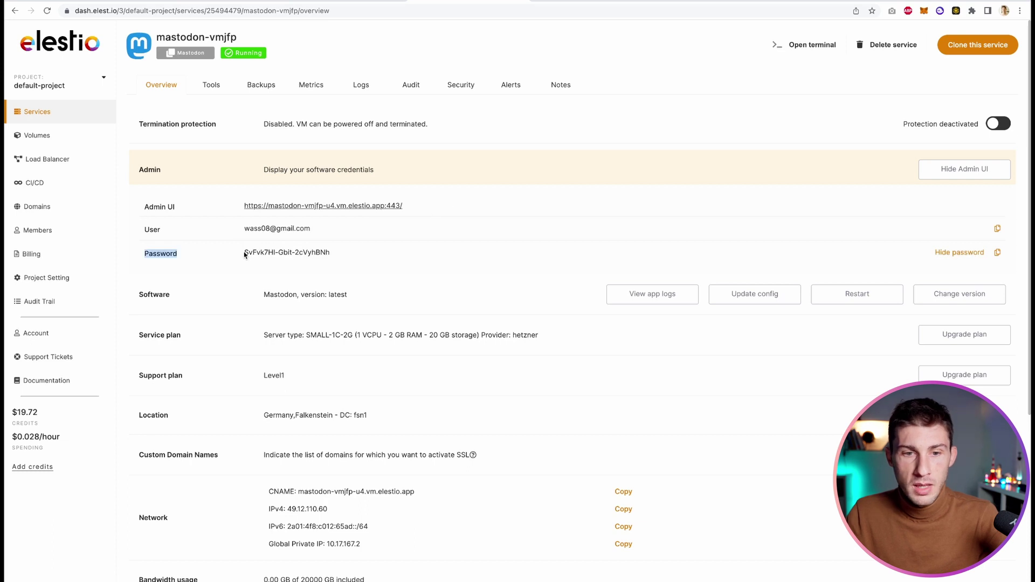
pyautogui.moveTo(244, 253); pyautogui.dragTo(346, 256)
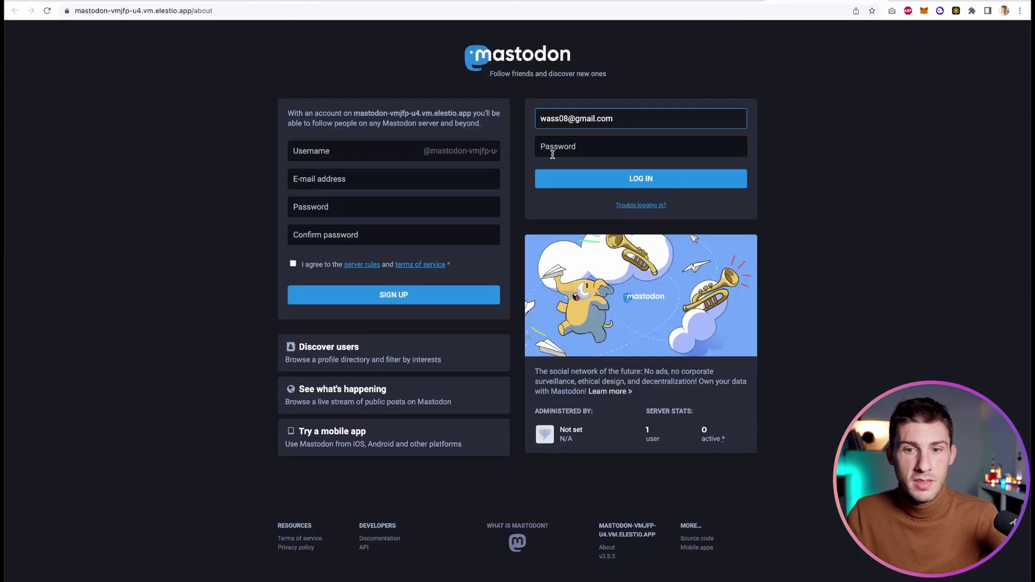
# Paste the admin password, log in, and dismiss the save-password and notification prompts
pyautogui.click(553, 155)
pyautogui.press('super+v')
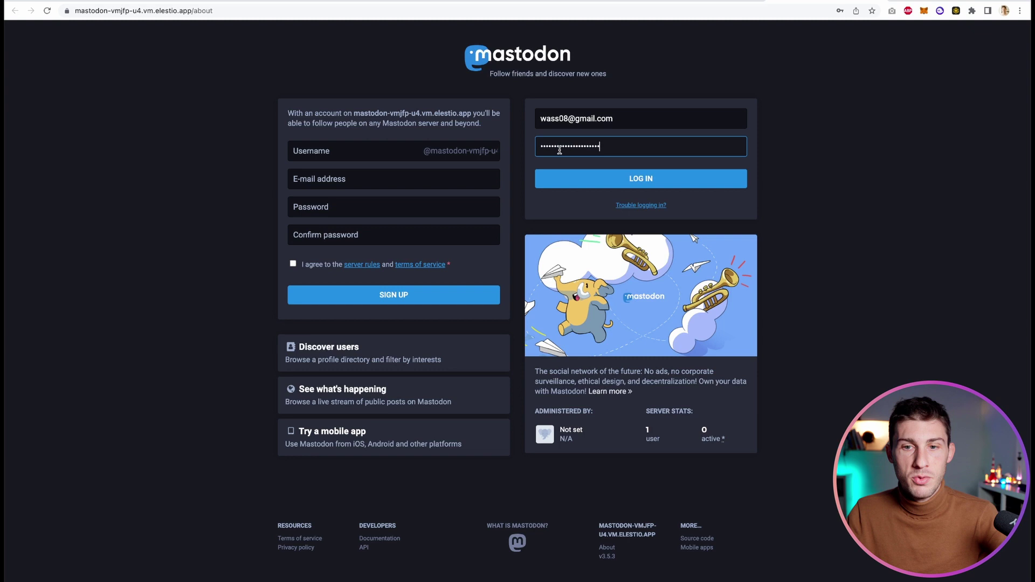
pyautogui.click(545, 177)
pyautogui.click(872, 25)
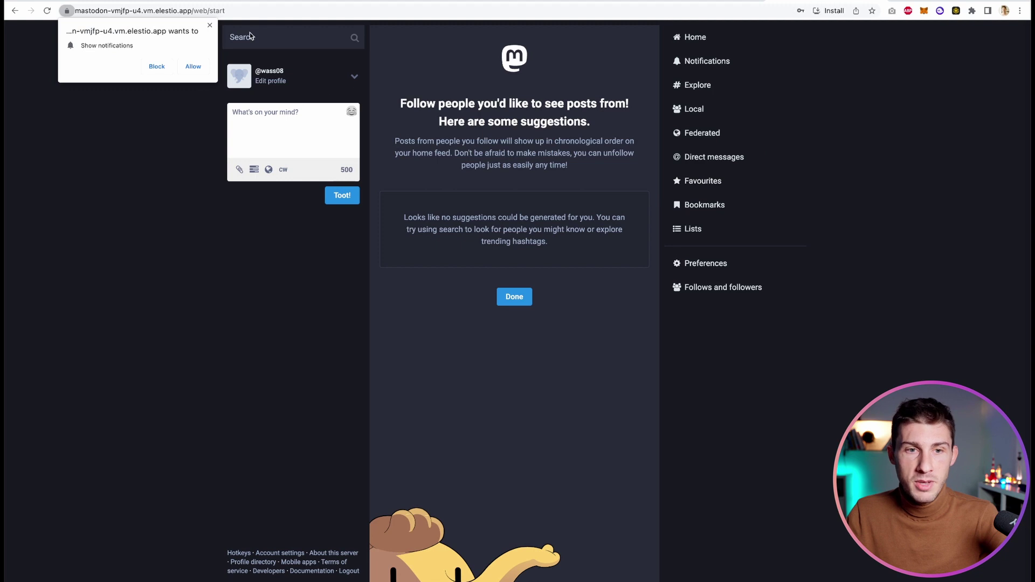
pyautogui.click(210, 26)
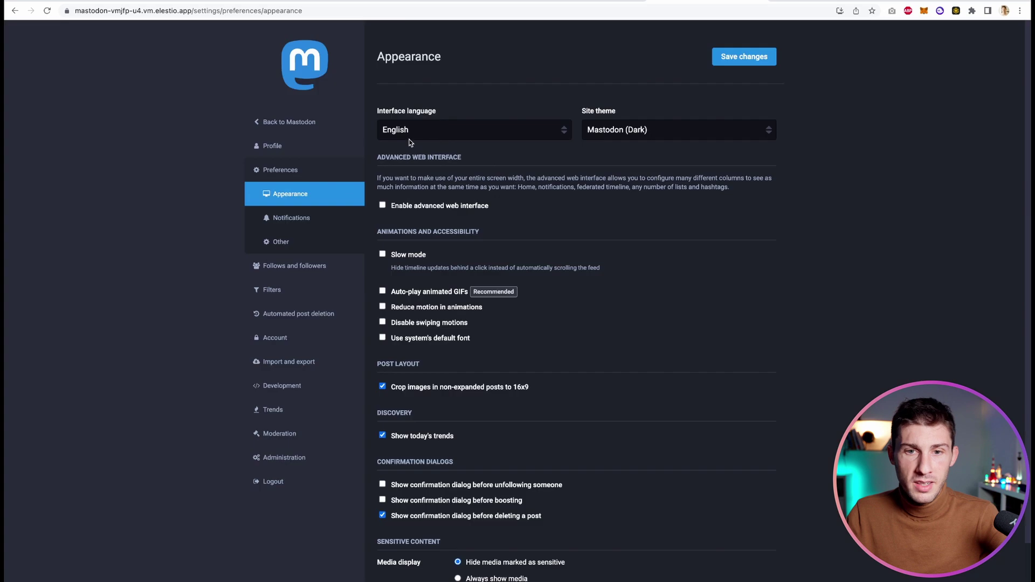
# In profile settings, set a display name and the bio 'King of bling bling'
pyautogui.click(271, 149)
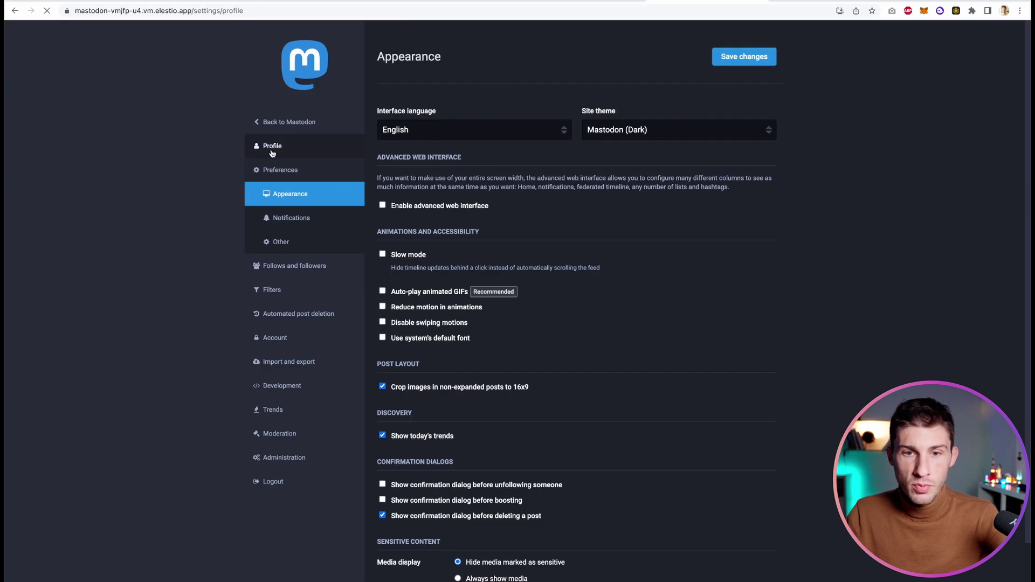
pyautogui.click(435, 133)
pyautogui.write('Wawa')
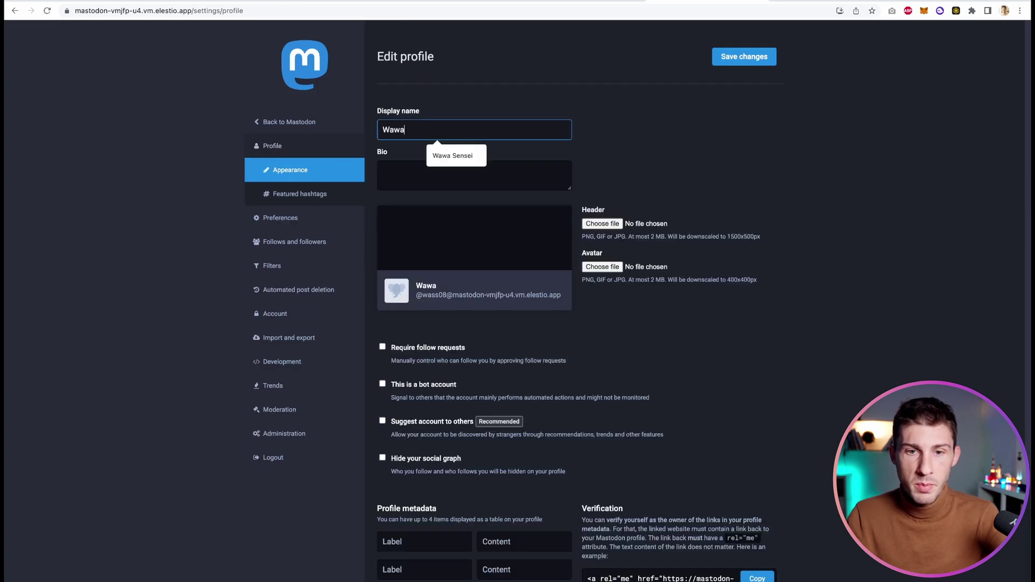
pyautogui.write(' Sensei')
pyautogui.click(422, 162)
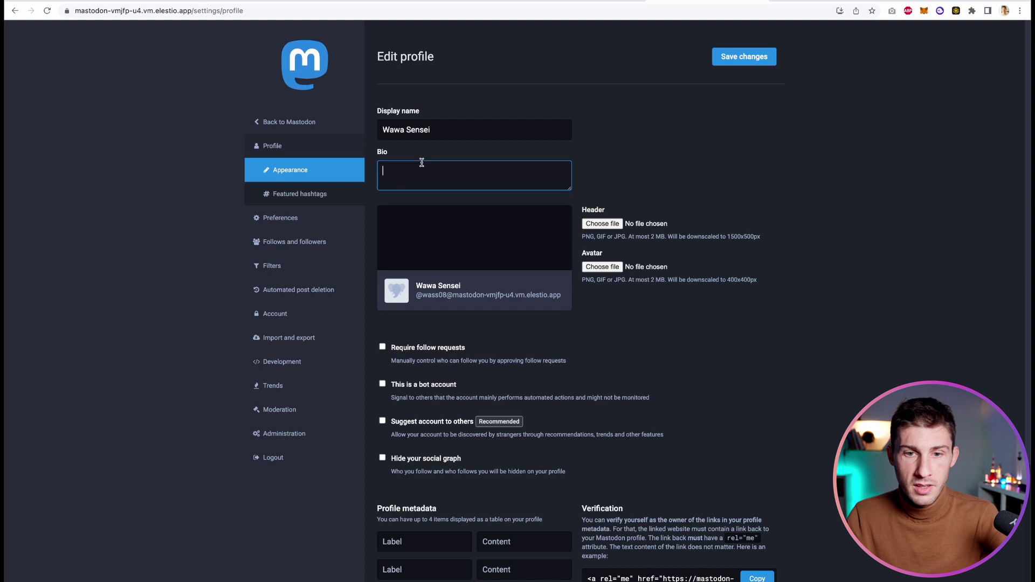
pyautogui.write('King of bling b')
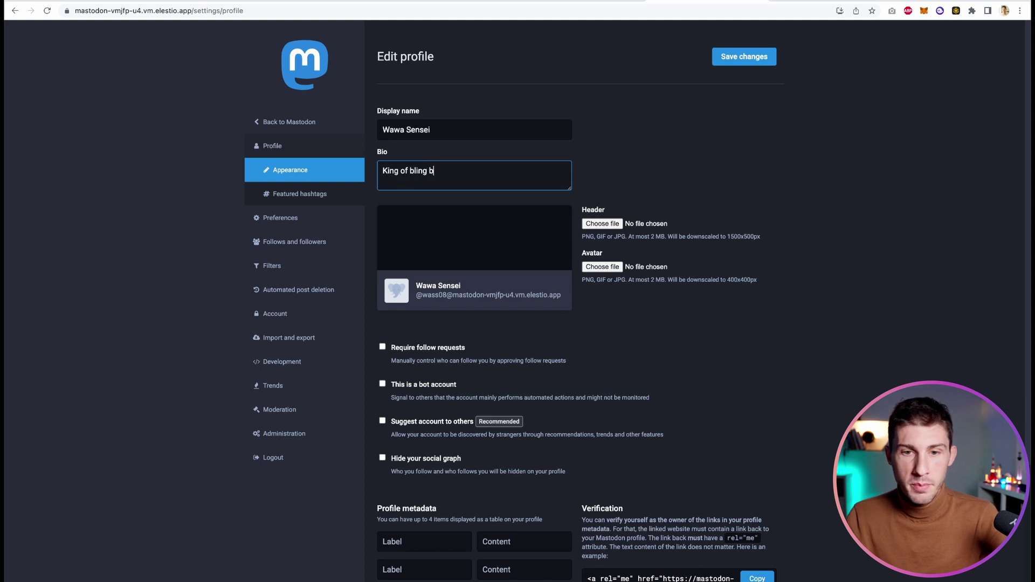
pyautogui.write('ling')
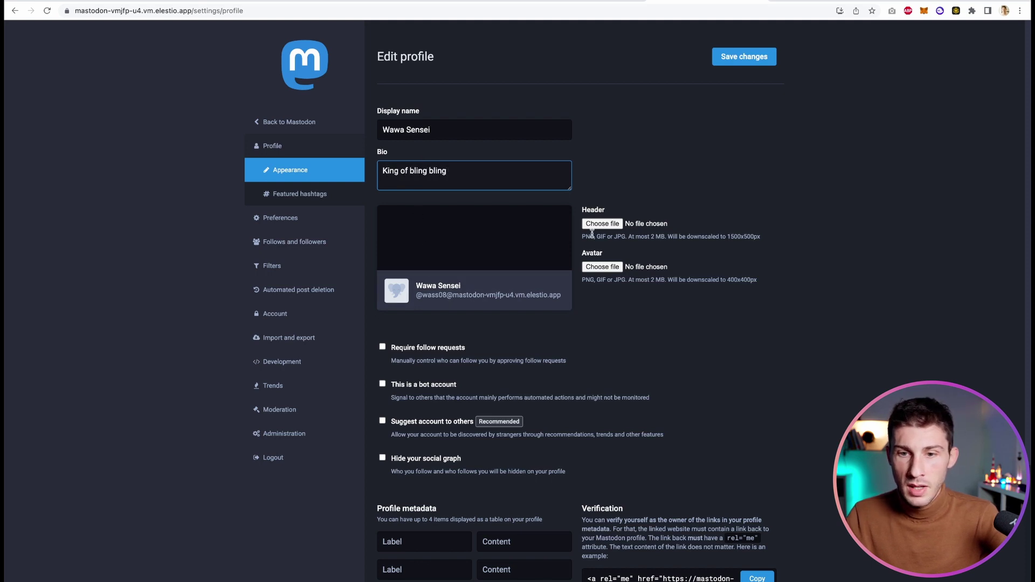
# Upload a banner as the header and DSC00510-2.jpg as the avatar, then save
pyautogui.click(599, 224)
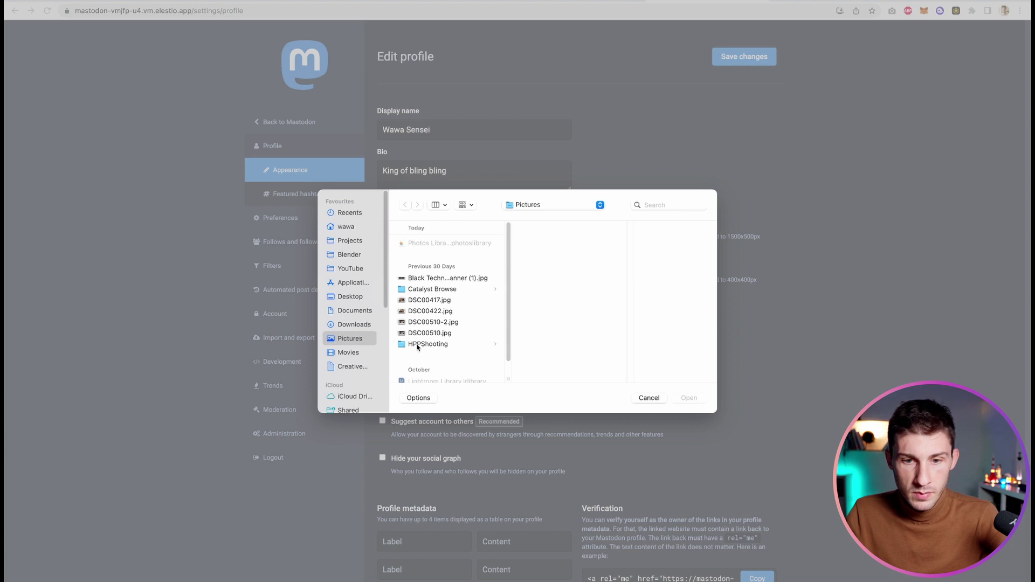
pyautogui.click(453, 280)
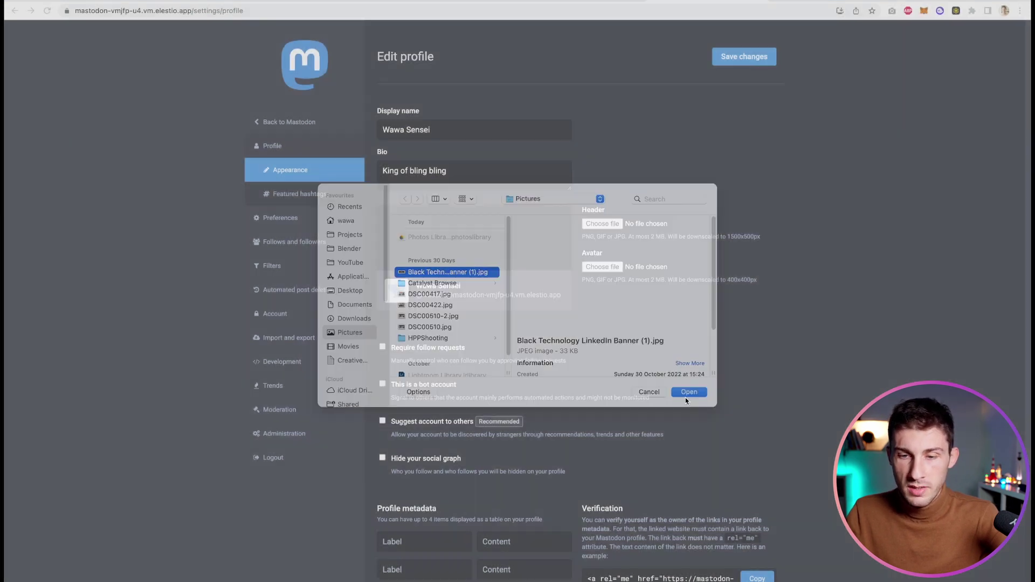
pyautogui.click(685, 397)
pyautogui.click(603, 267)
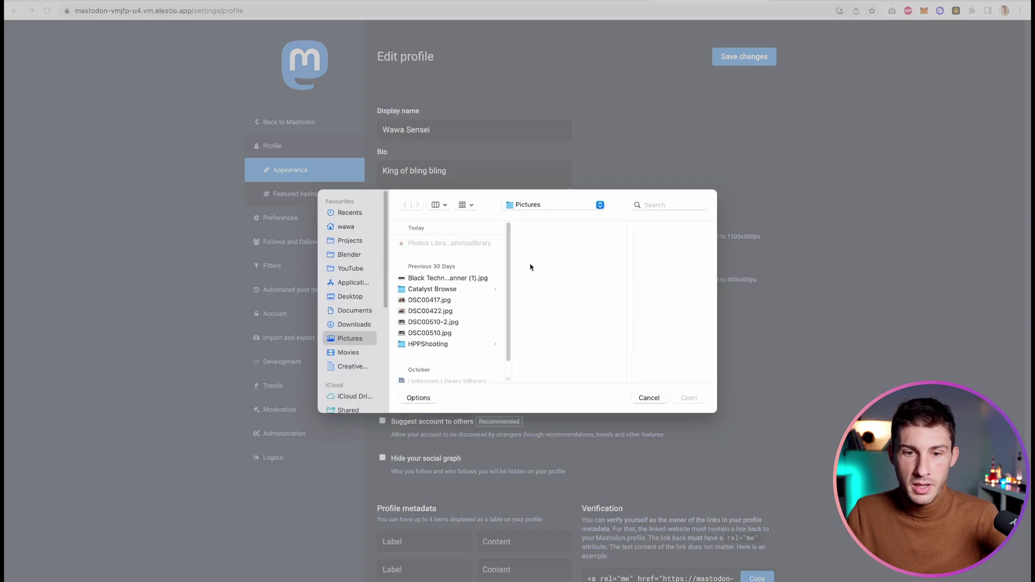
pyautogui.click(457, 322)
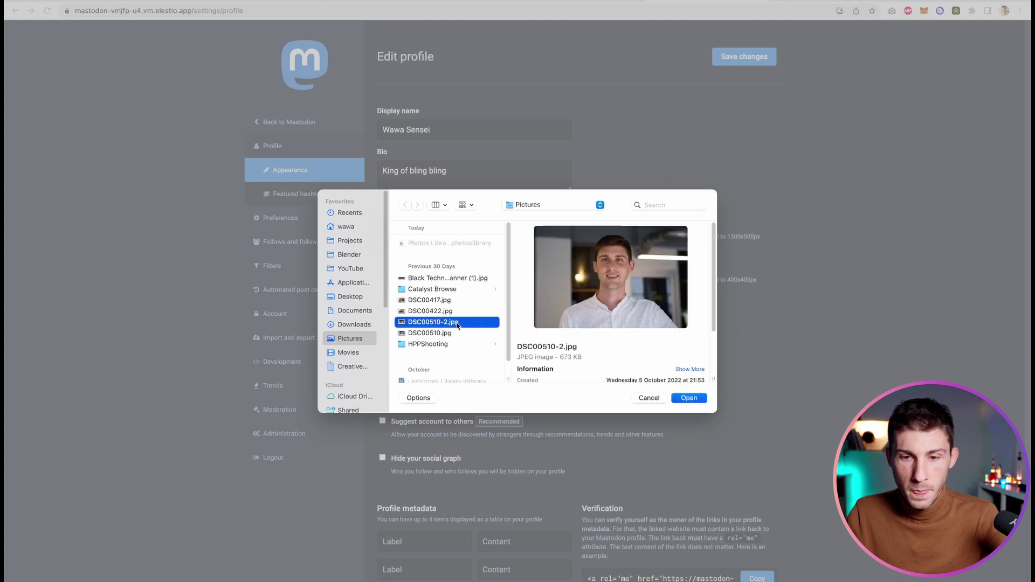
pyautogui.click(689, 397)
pyautogui.scroll(-3, 704, 341)
pyautogui.scroll(-3, 704, 341)
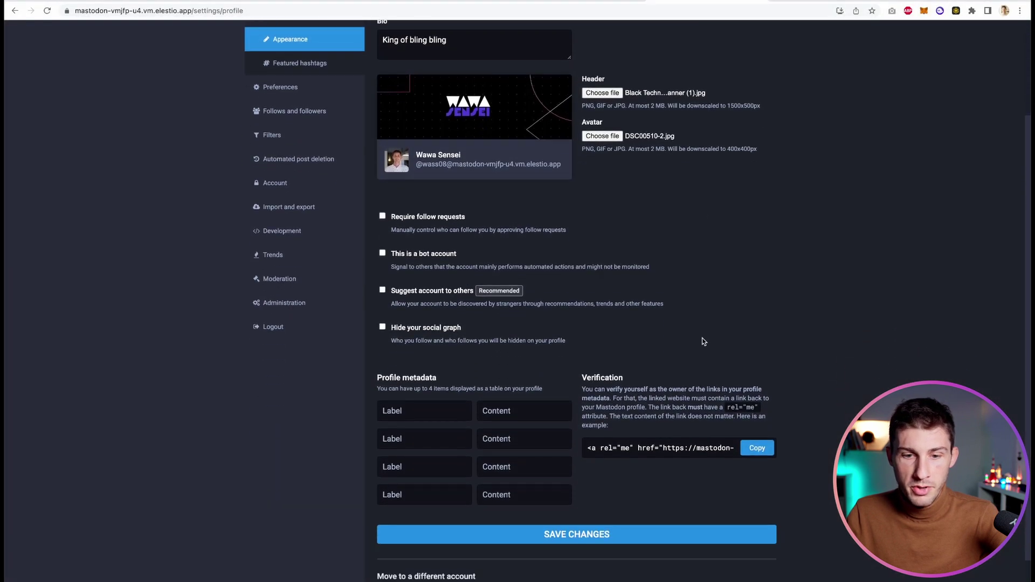
pyautogui.click(588, 457)
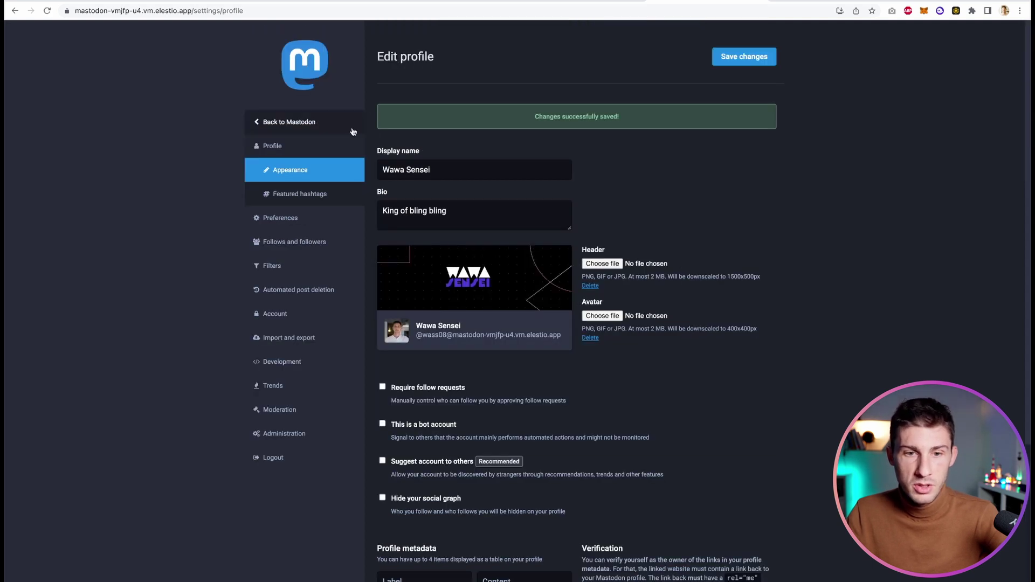
# Post the 'Hello Mastodon!' toot and view it in the Local timeline
pyautogui.click(281, 123)
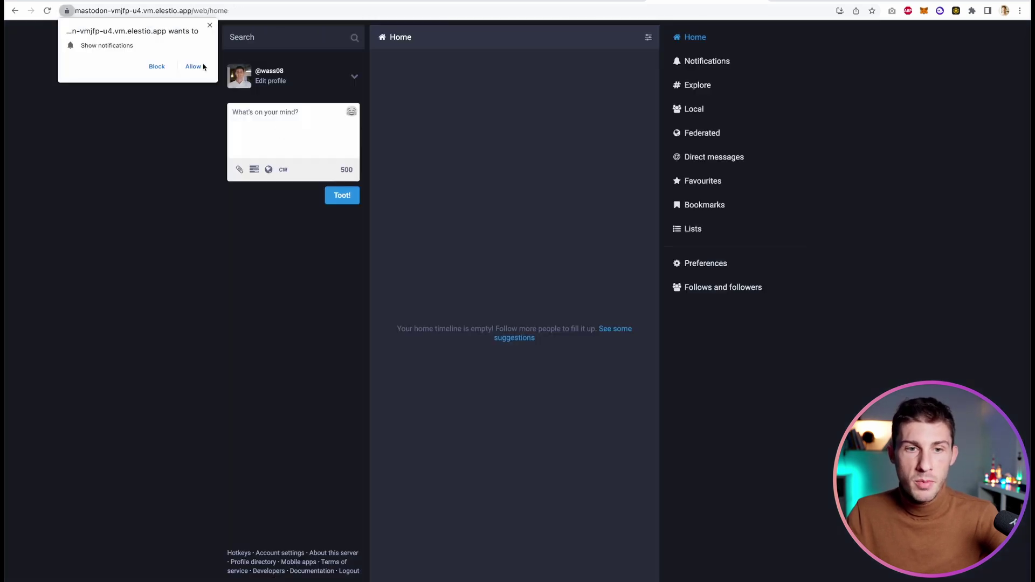
pyautogui.click(209, 25)
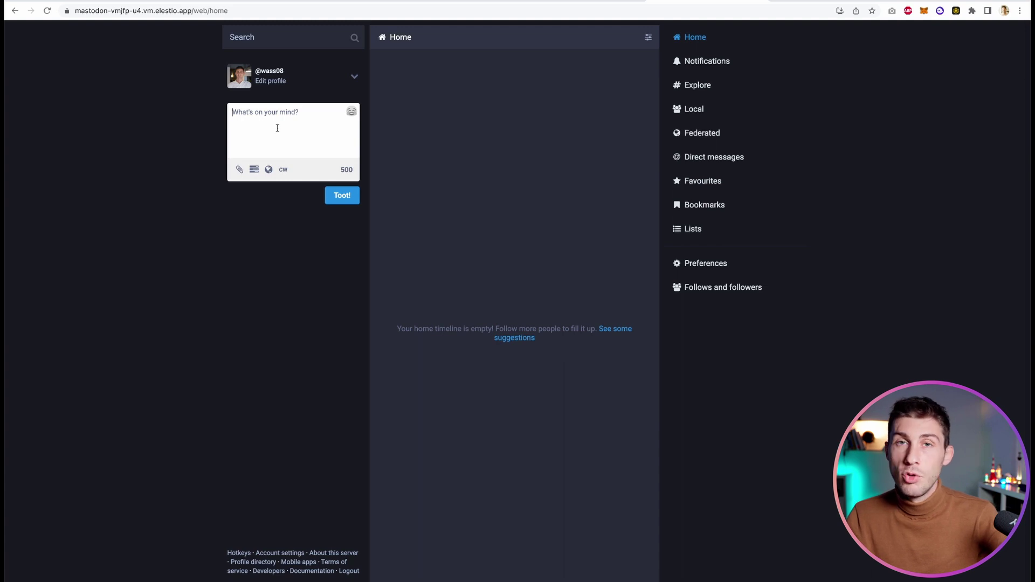
pyautogui.write('Hello Mastodon!')
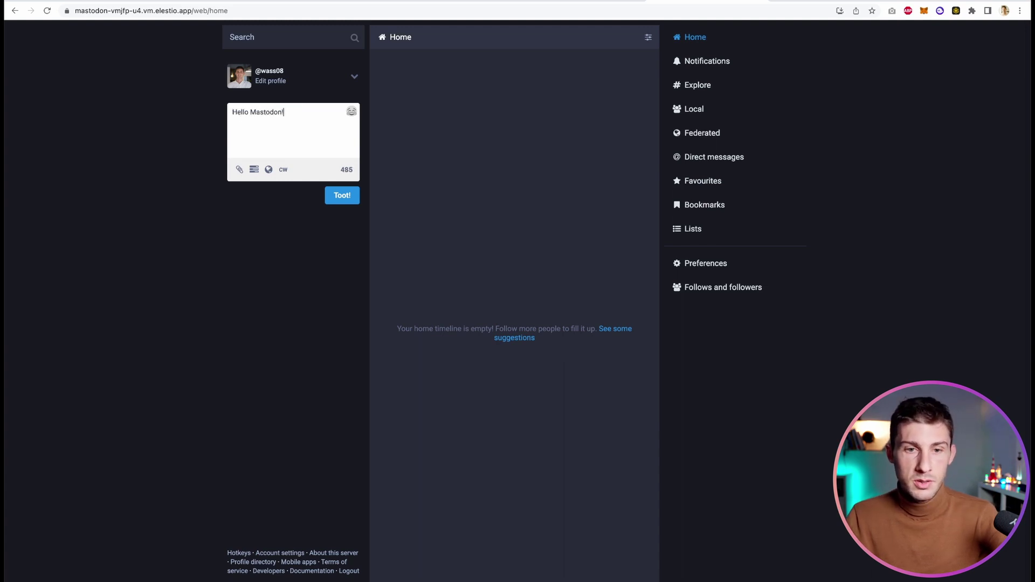
pyautogui.hotkey('ctrl', 'Return')
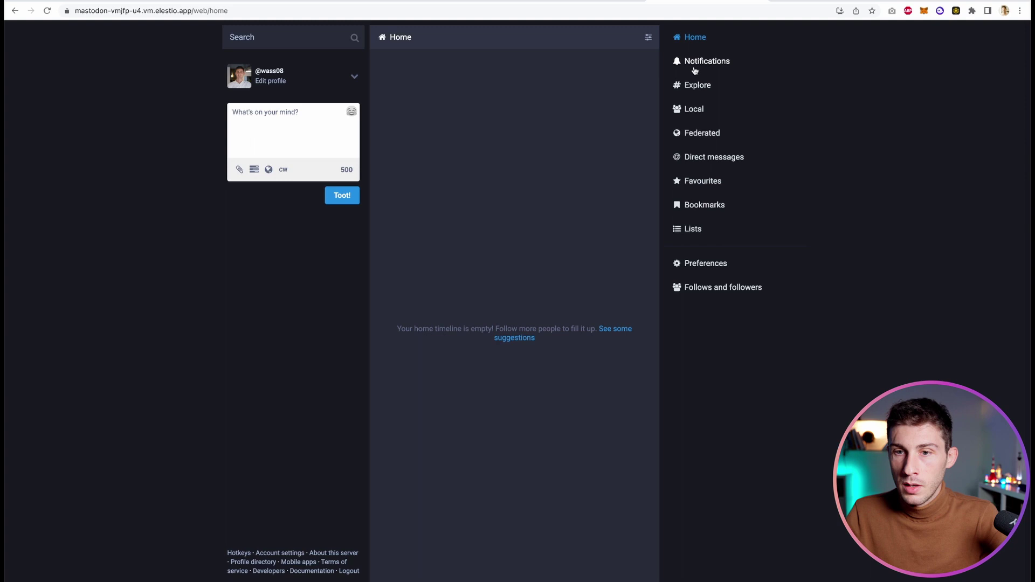
pyautogui.click(694, 109)
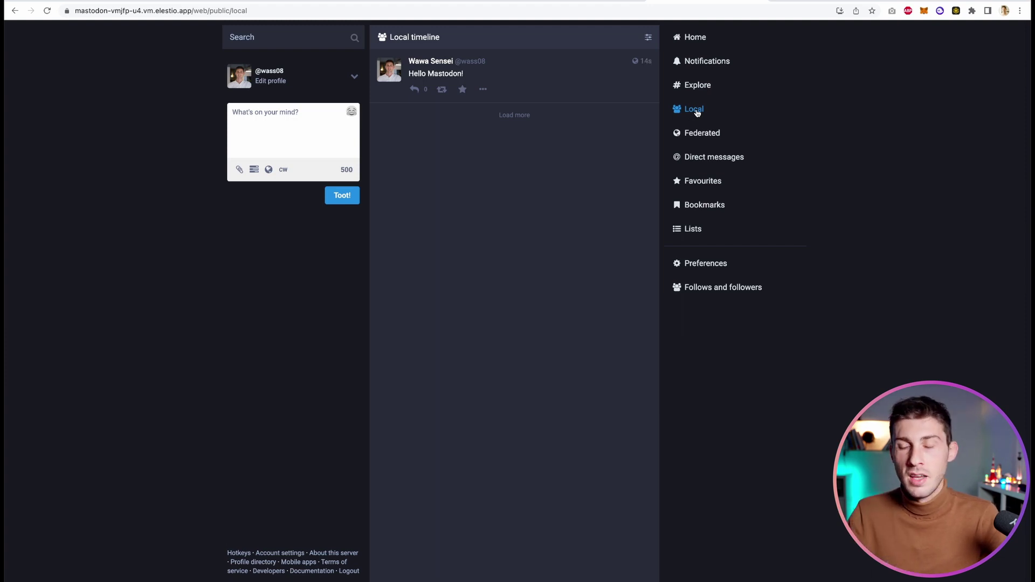
# Open the Federated timeline and load more posts
pyautogui.click(700, 136)
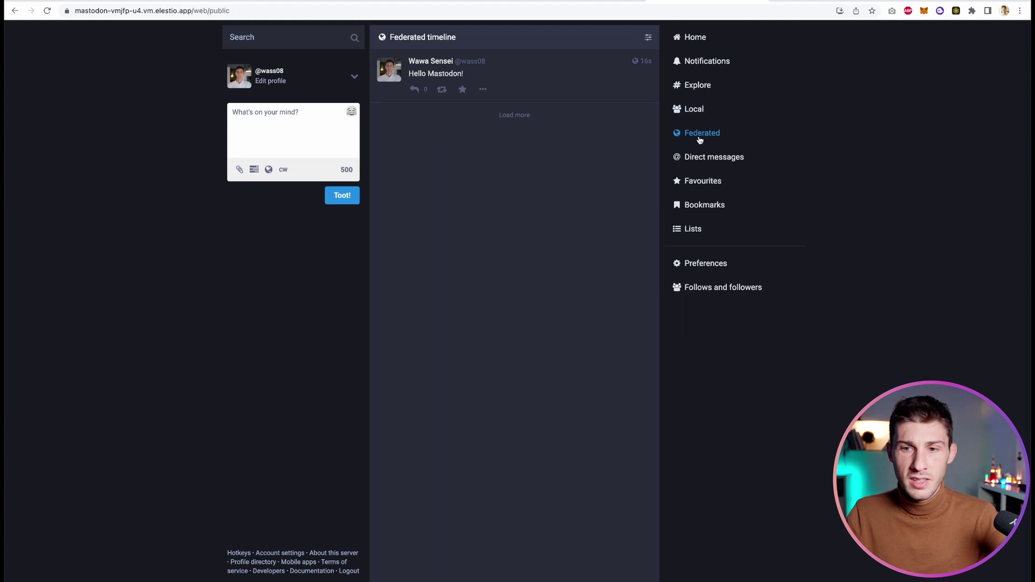
pyautogui.click(512, 116)
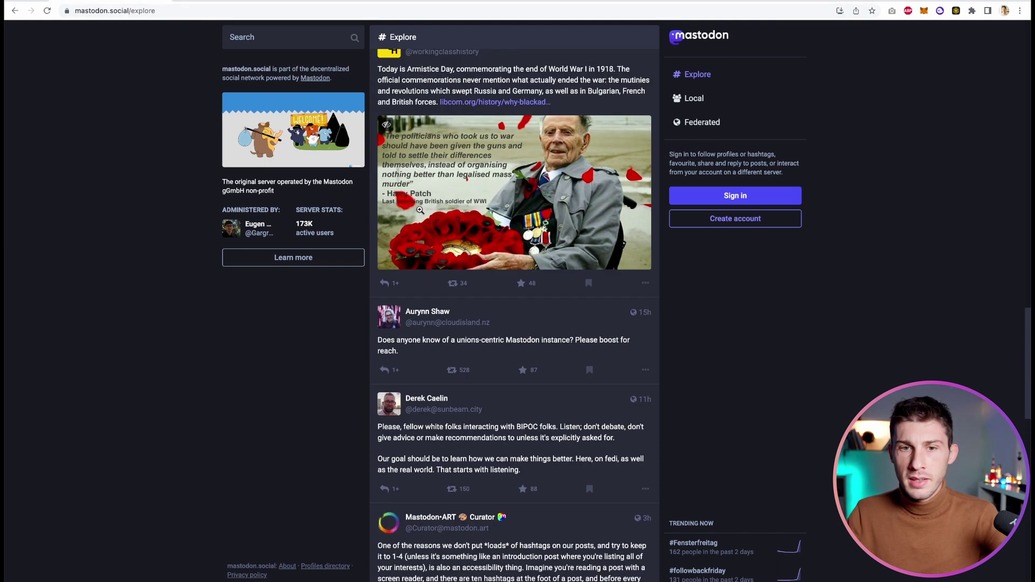
# Copy the to-do post author's handle, search it on your instance, and follow them
pyautogui.scroll(7, 420, 210)
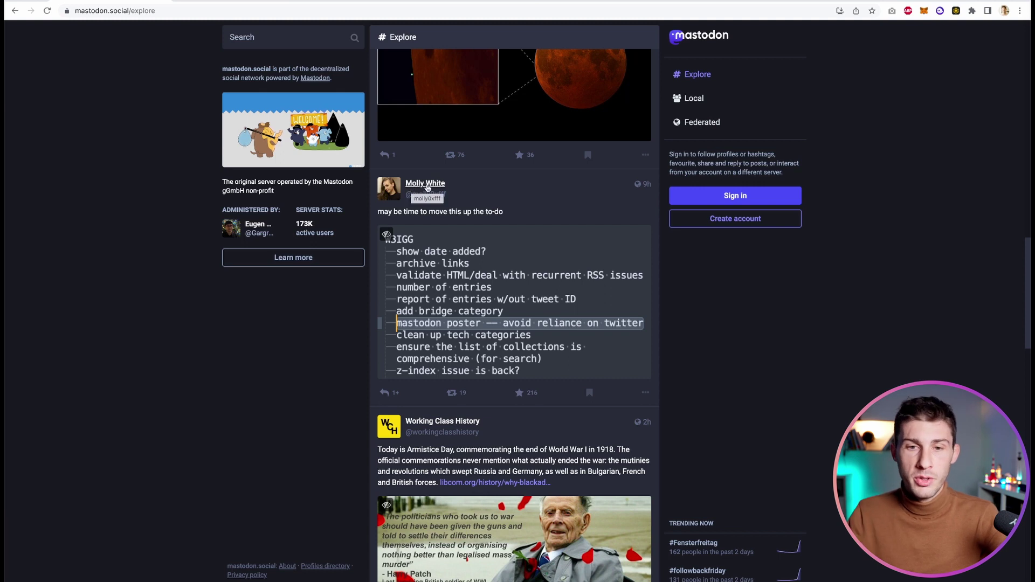
pyautogui.click(441, 184)
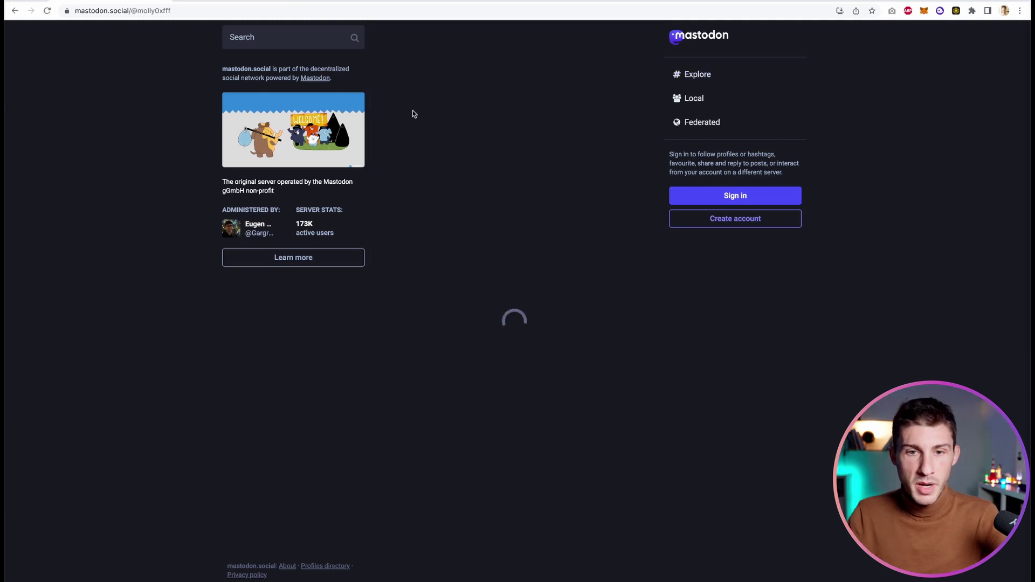
pyautogui.moveTo(502, 177); pyautogui.dragTo(381, 176)
pyautogui.press('super+c')
pyautogui.hotkey('ctrl', 'Tab')
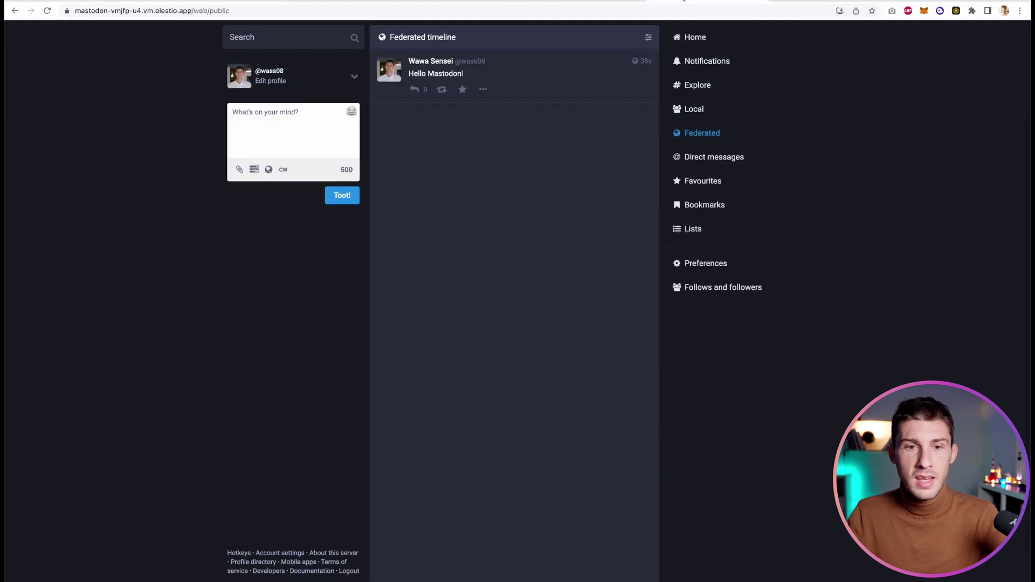
pyautogui.click(287, 37)
pyautogui.press('super+v')
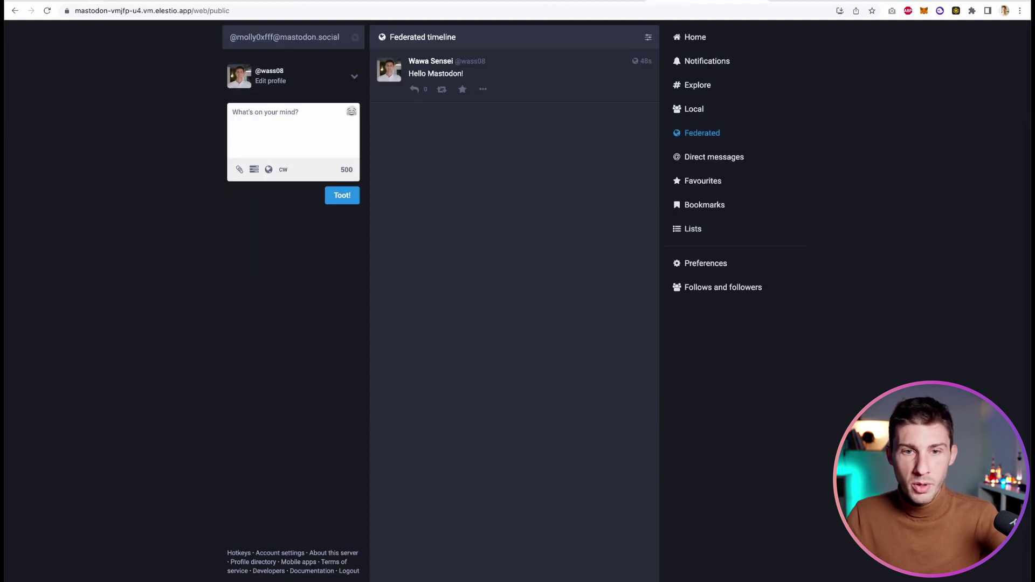
pyautogui.press('Return')
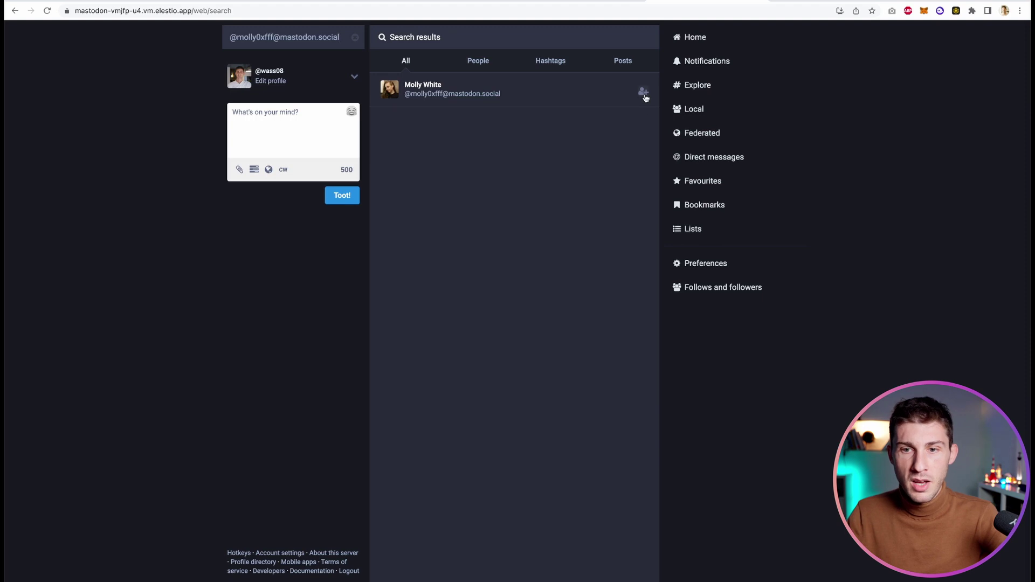
pyautogui.click(644, 92)
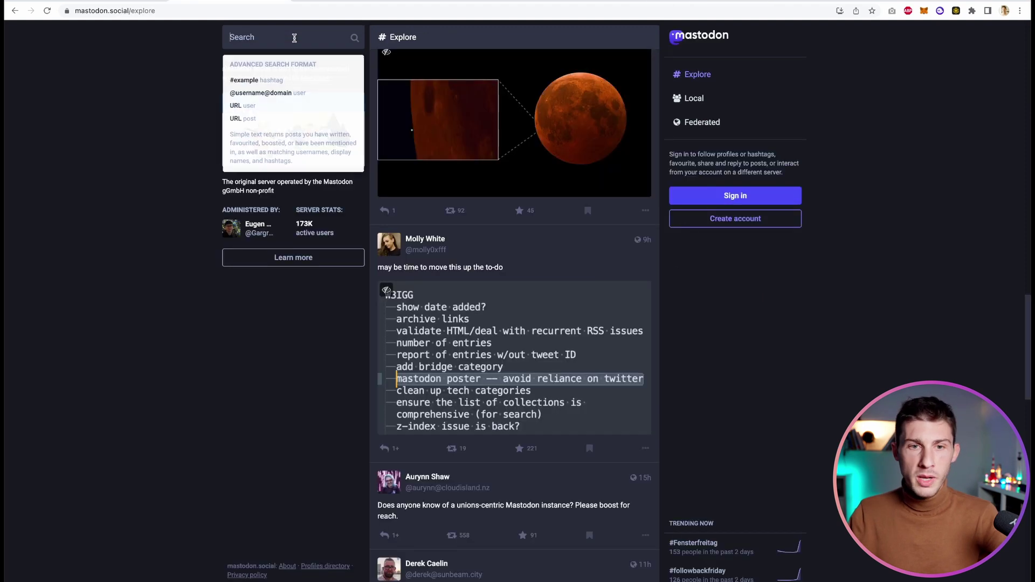
pyautogui.write('developer')
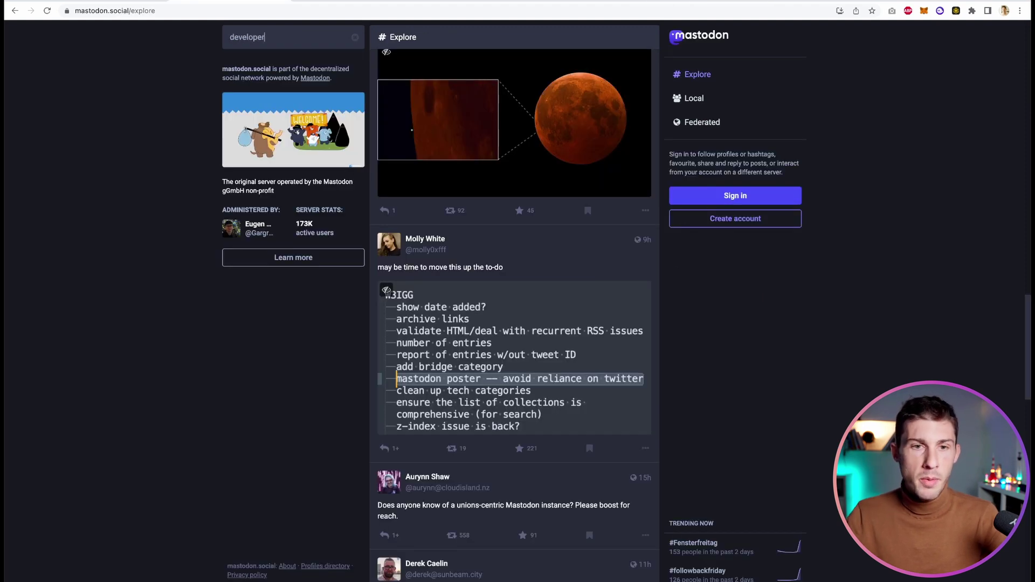
pyautogui.press('Return')
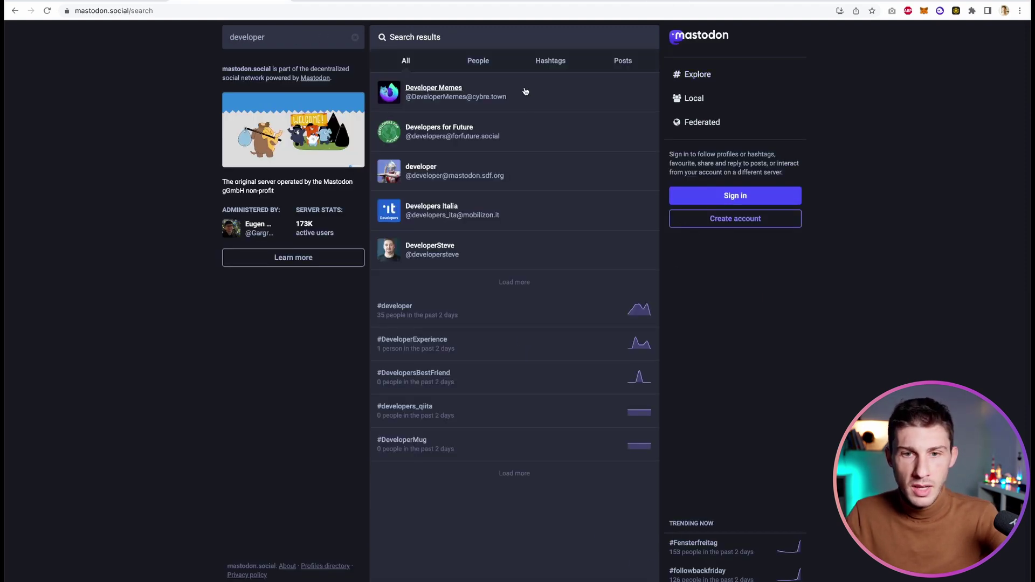
pyautogui.click(426, 104)
pyautogui.moveTo(490, 172); pyautogui.dragTo(377, 175)
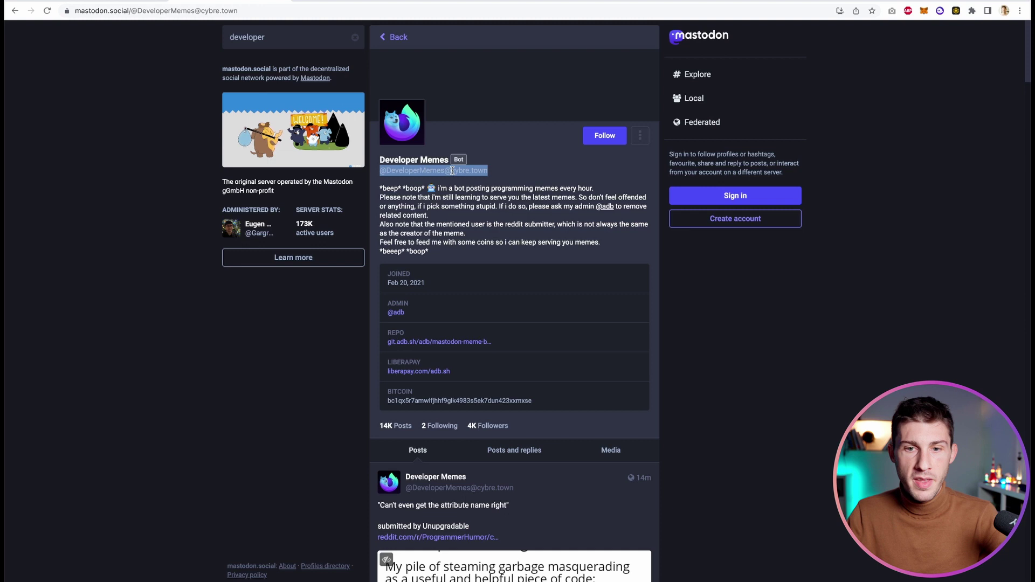
pyautogui.moveTo(489, 170); pyautogui.dragTo(452, 172)
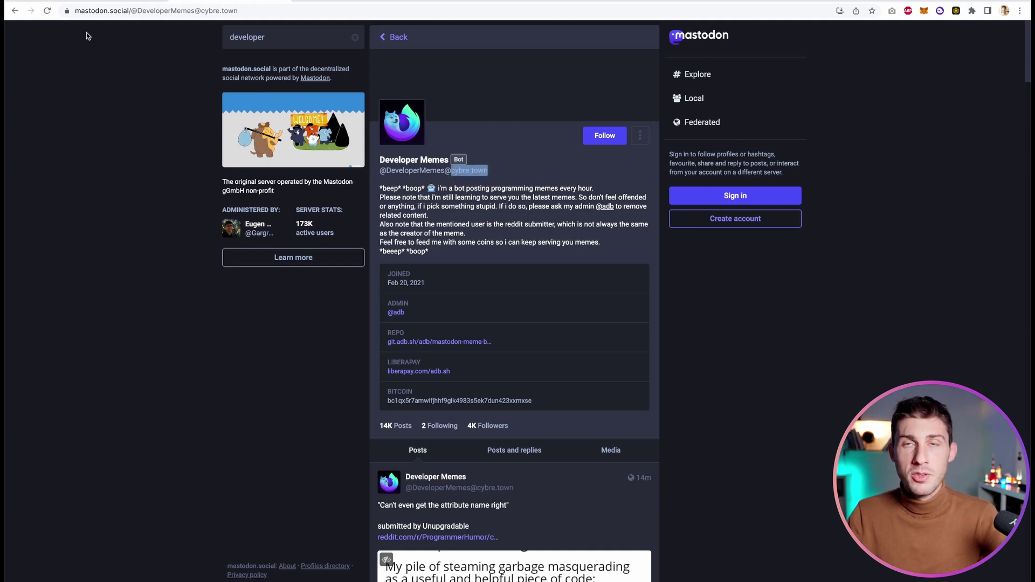
pyautogui.click(453, 170)
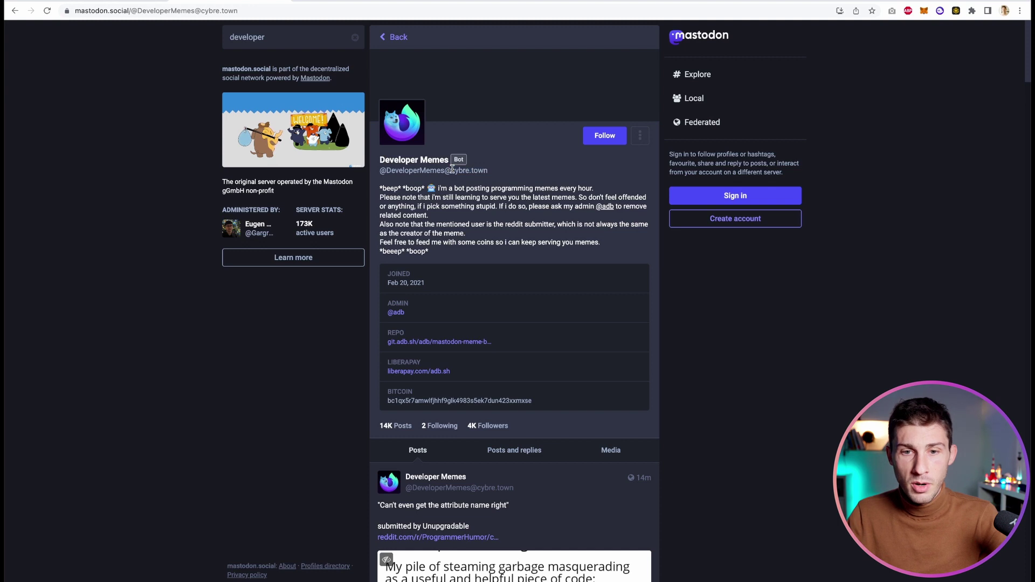
pyautogui.moveTo(494, 171); pyautogui.dragTo(451, 171)
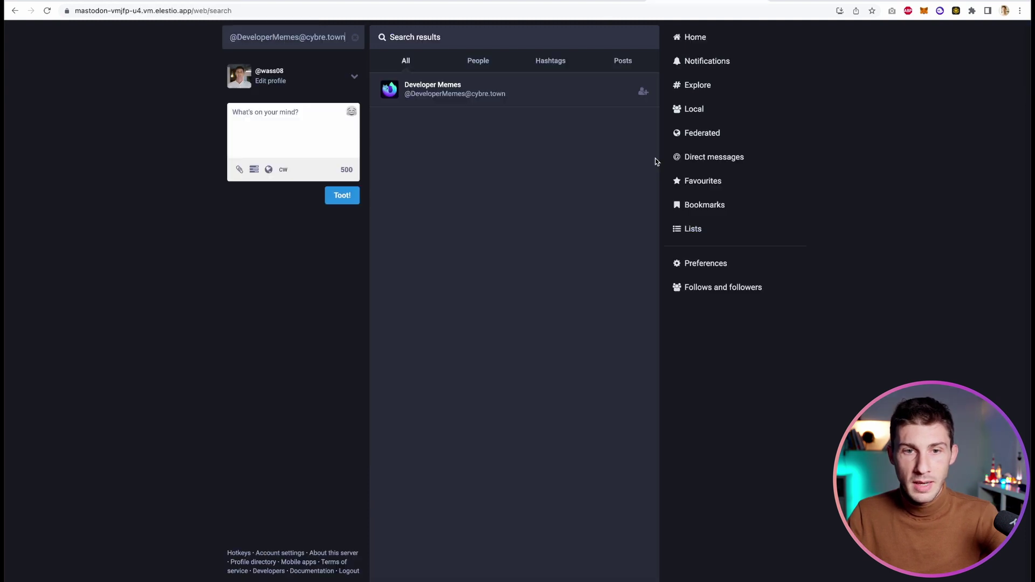
pyautogui.click(643, 92)
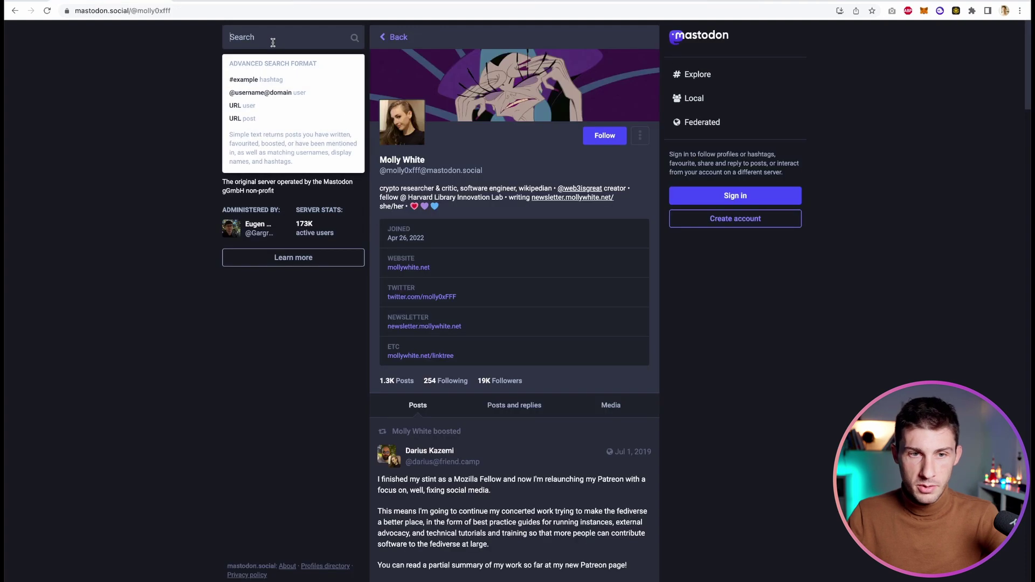
pyautogui.write('mastodon')
pyautogui.press('Return')
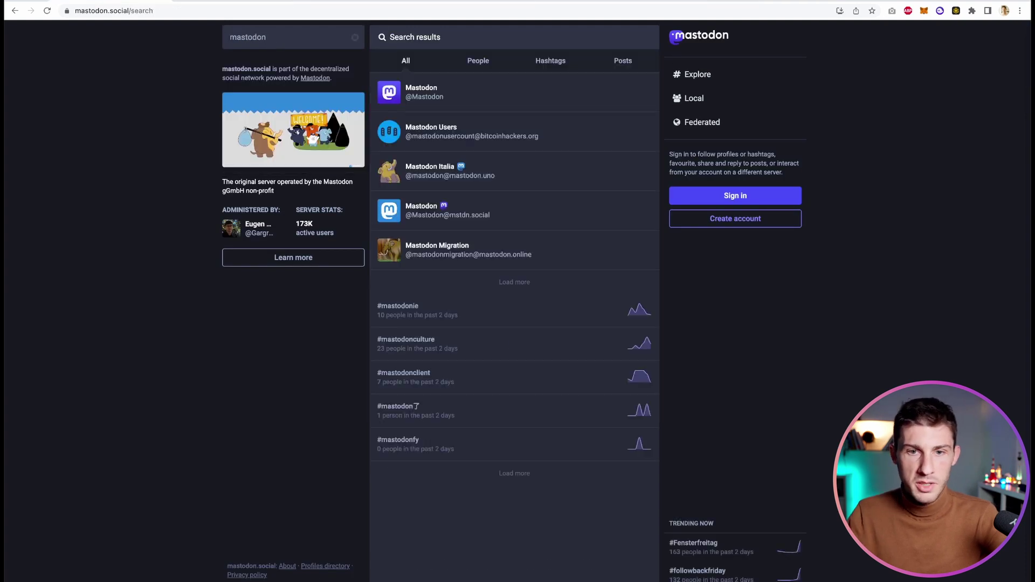
pyautogui.click(443, 95)
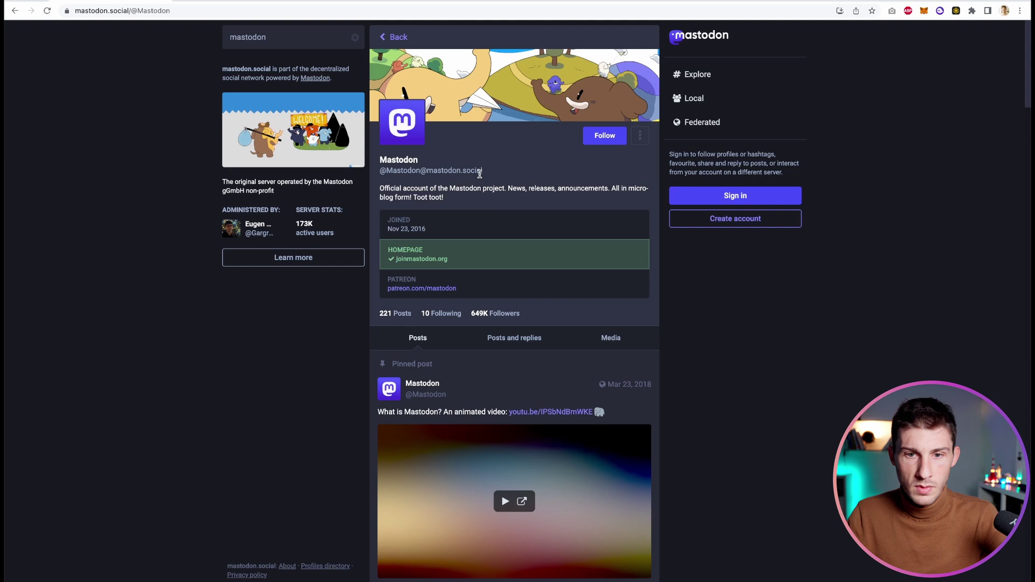
pyautogui.moveTo(496, 171); pyautogui.dragTo(381, 171)
pyautogui.press('super+c')
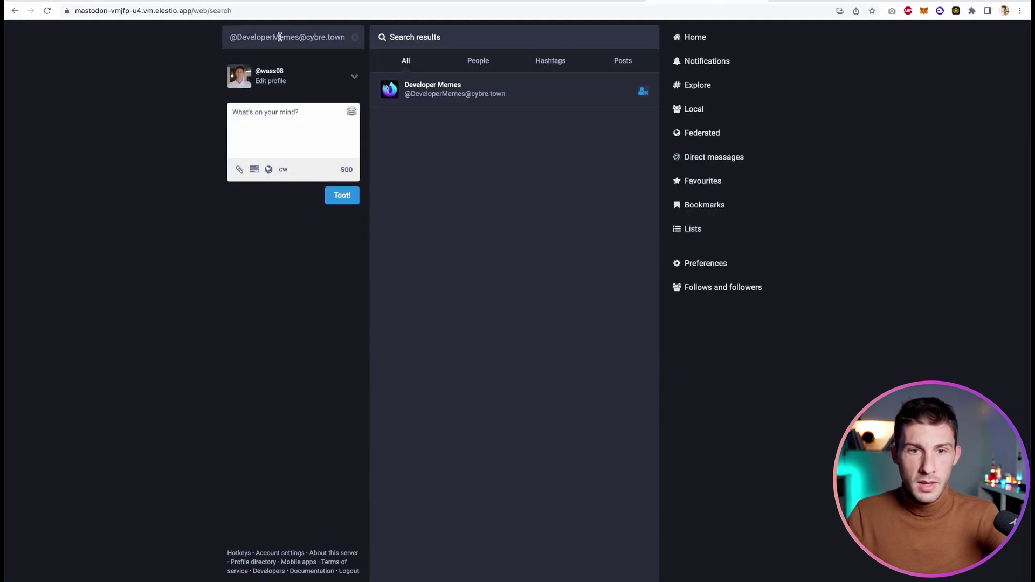
pyautogui.press('super+a')
pyautogui.press('super+v')
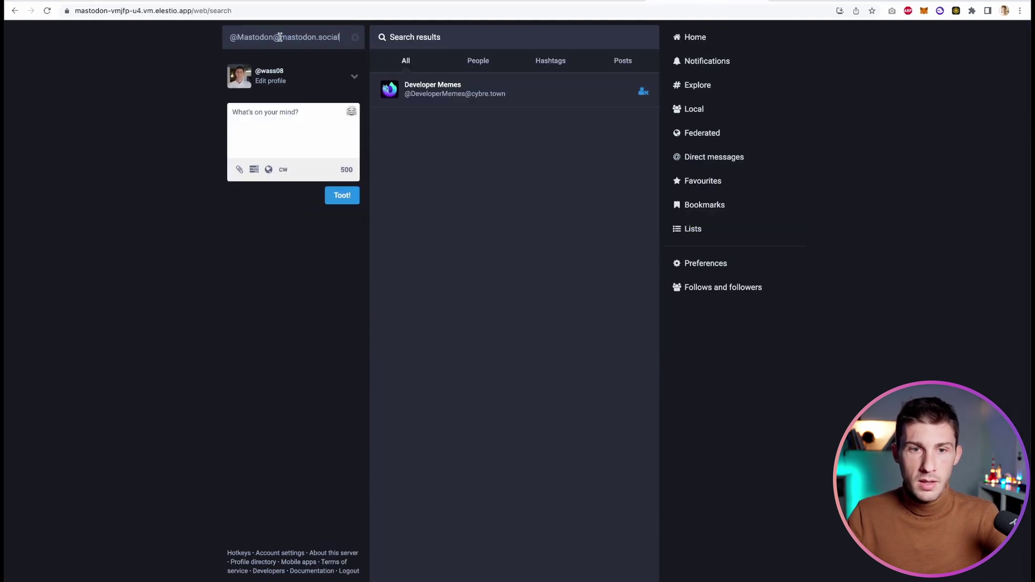
pyautogui.press('Return')
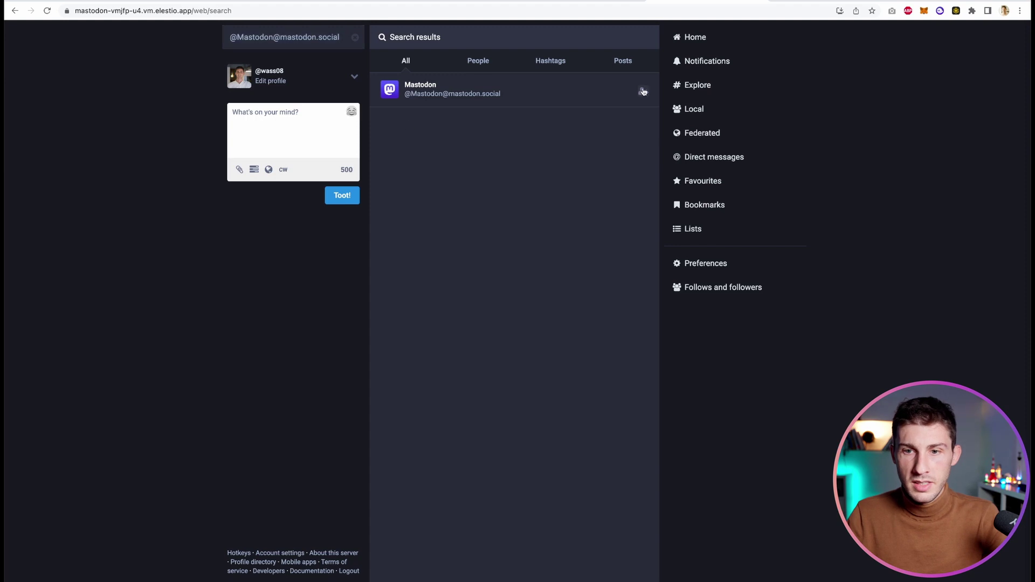
pyautogui.click(711, 130)
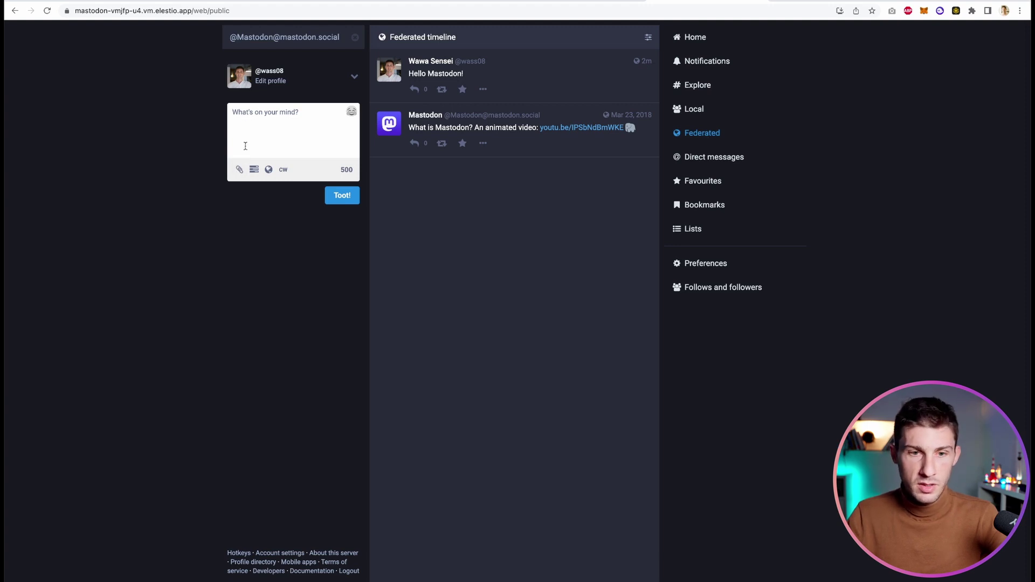
# Toot 'Hello, do I look happy?' with photo DSC00510-2.jpg attached, then view the Local timeline
pyautogui.click(239, 169)
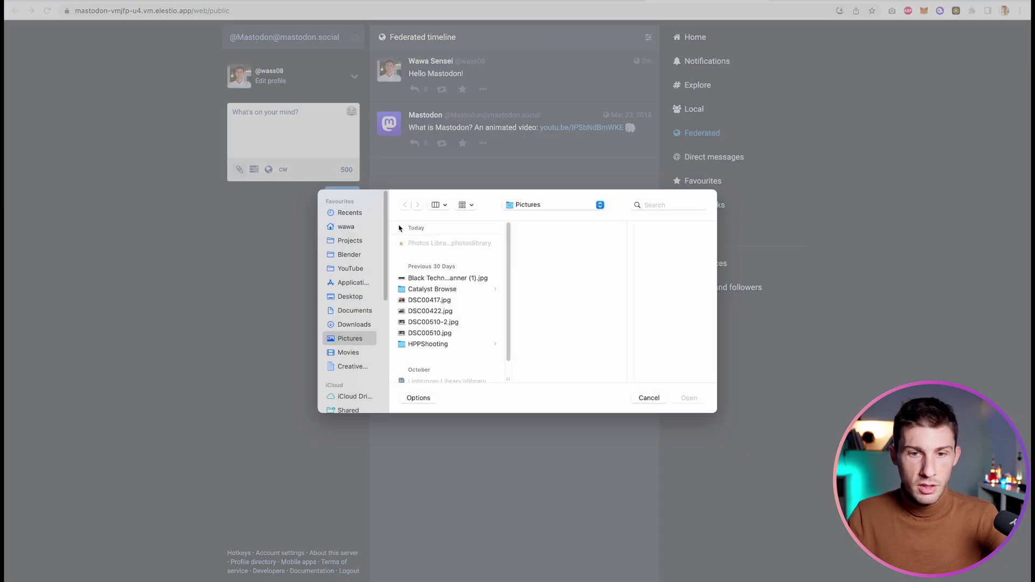
pyautogui.doubleClick(437, 323)
pyautogui.click(303, 122)
pyautogui.write('Hello, do I')
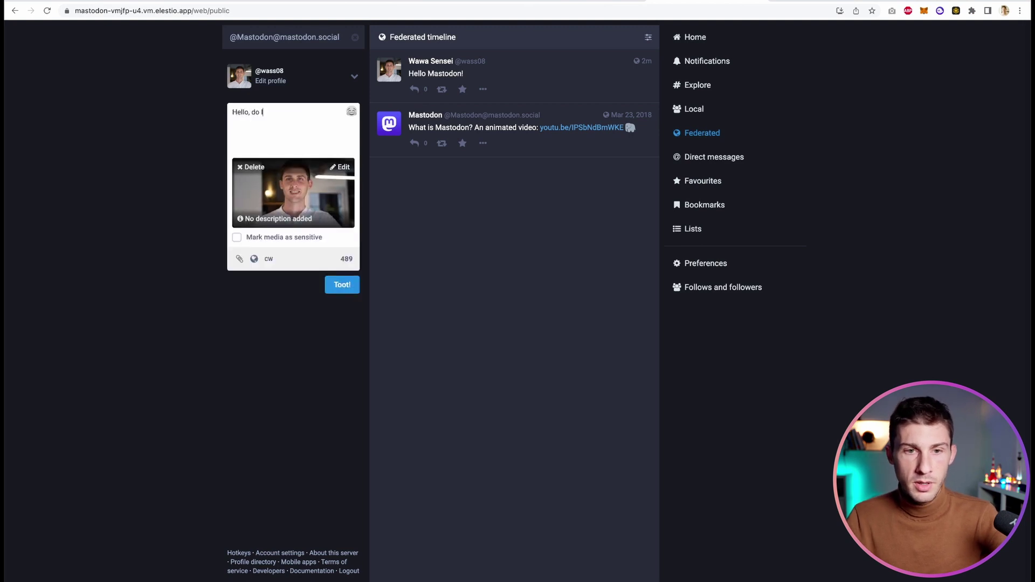
pyautogui.write(' look happy?')
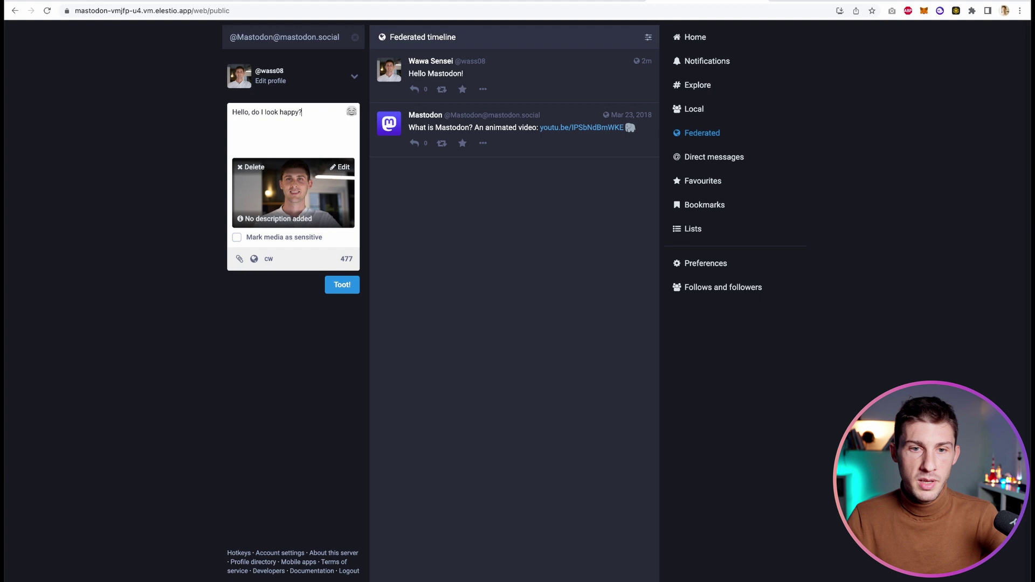
pyautogui.click(339, 284)
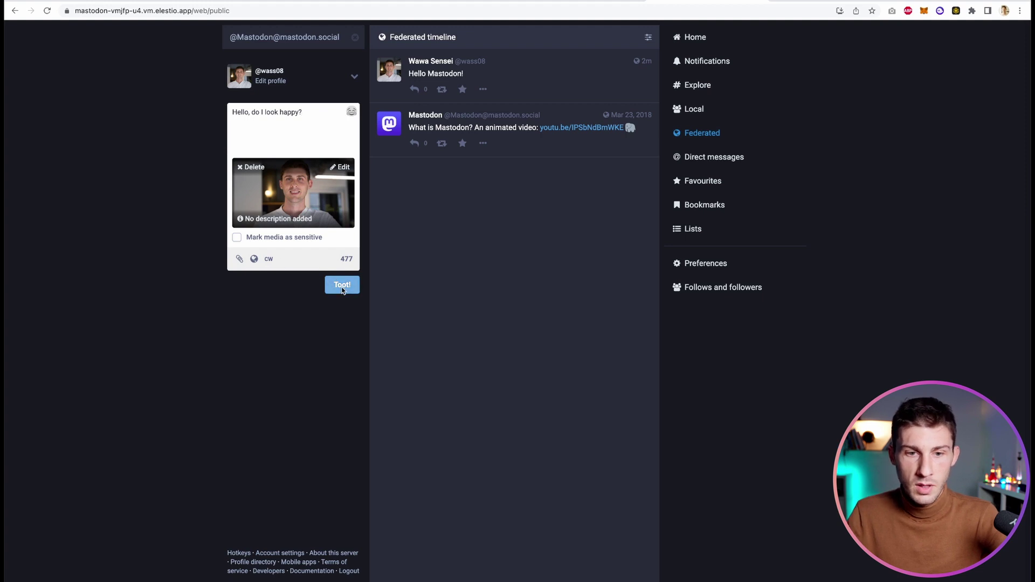
pyautogui.click(698, 112)
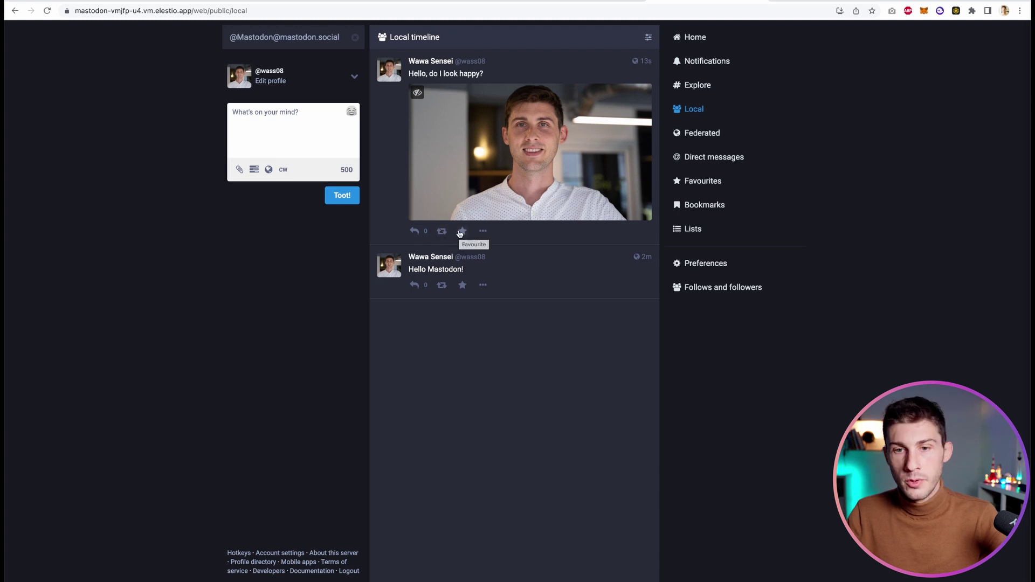
# Add a poll to the draft, toggle the content warning on and off, and view visibility options
pyautogui.click(483, 231)
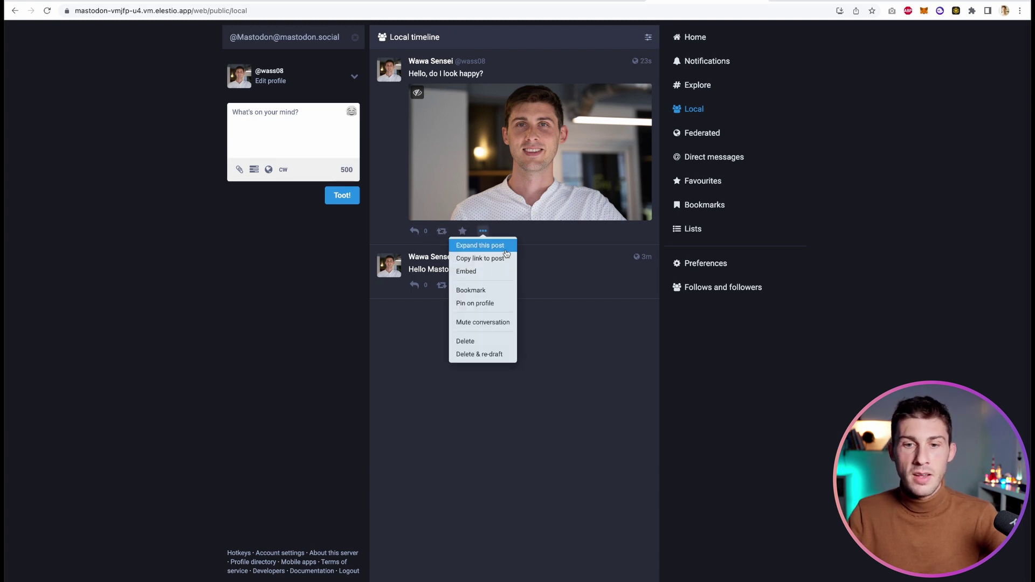
pyautogui.click(366, 215)
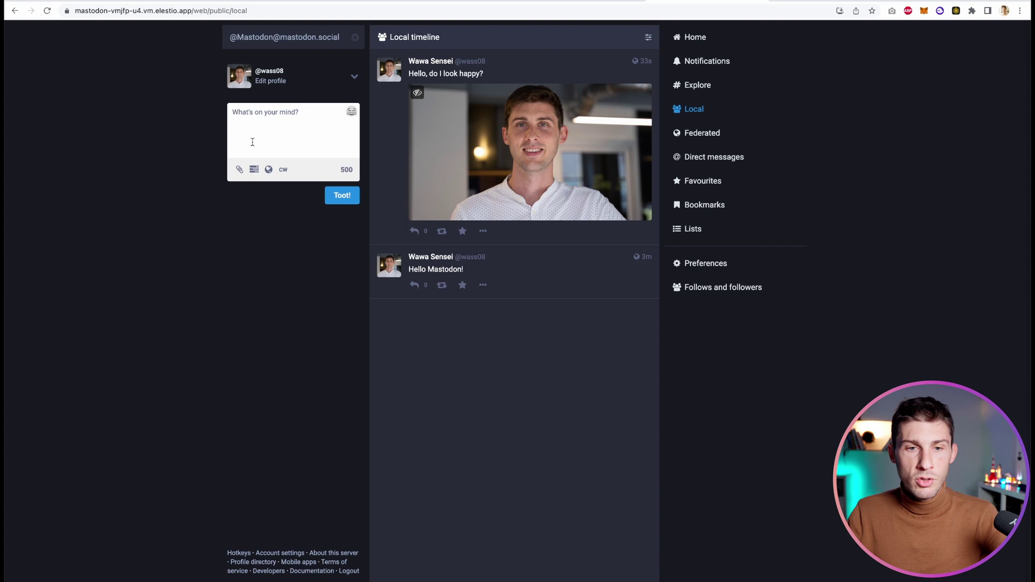
pyautogui.click(253, 170)
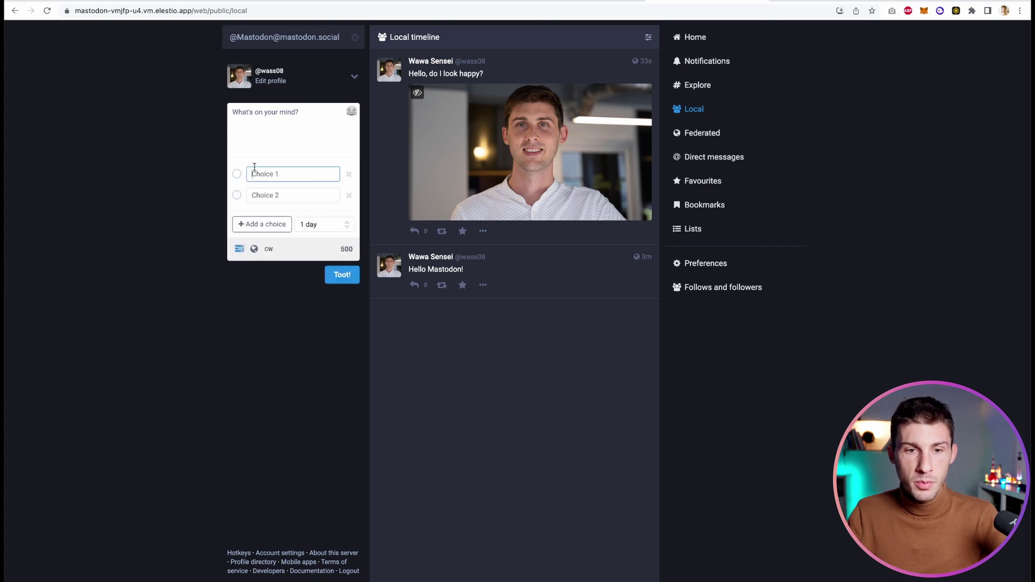
pyautogui.click(268, 249)
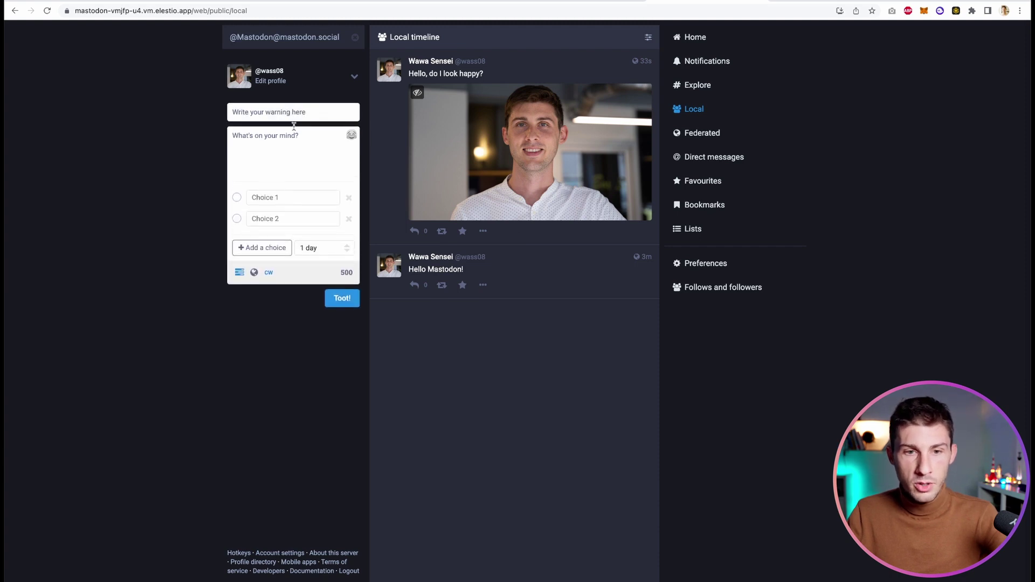
pyautogui.click(268, 272)
pyautogui.click(255, 249)
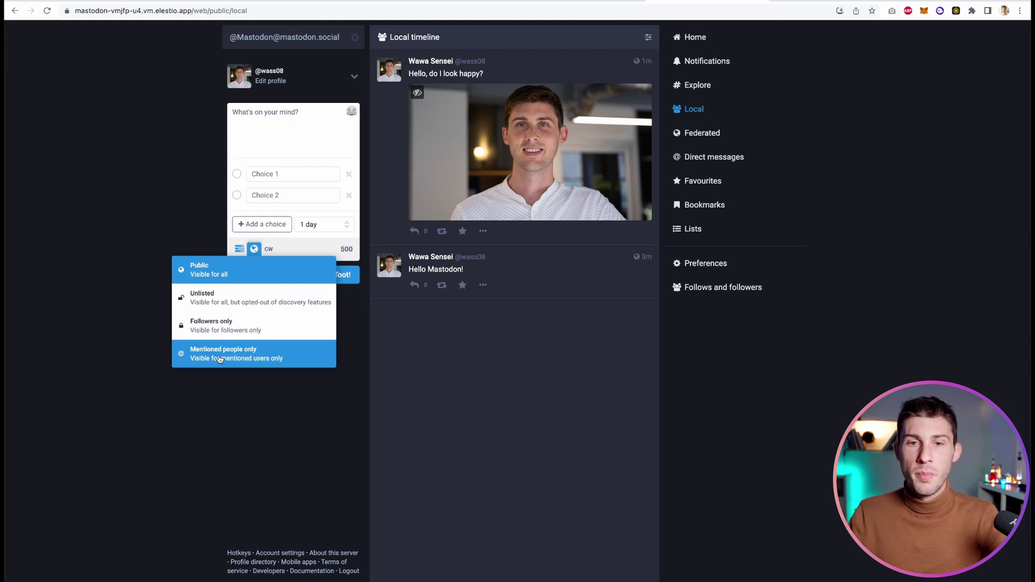
# Browse the Direct messages and Bookmarks pages, then the Lists page
pyautogui.click(720, 156)
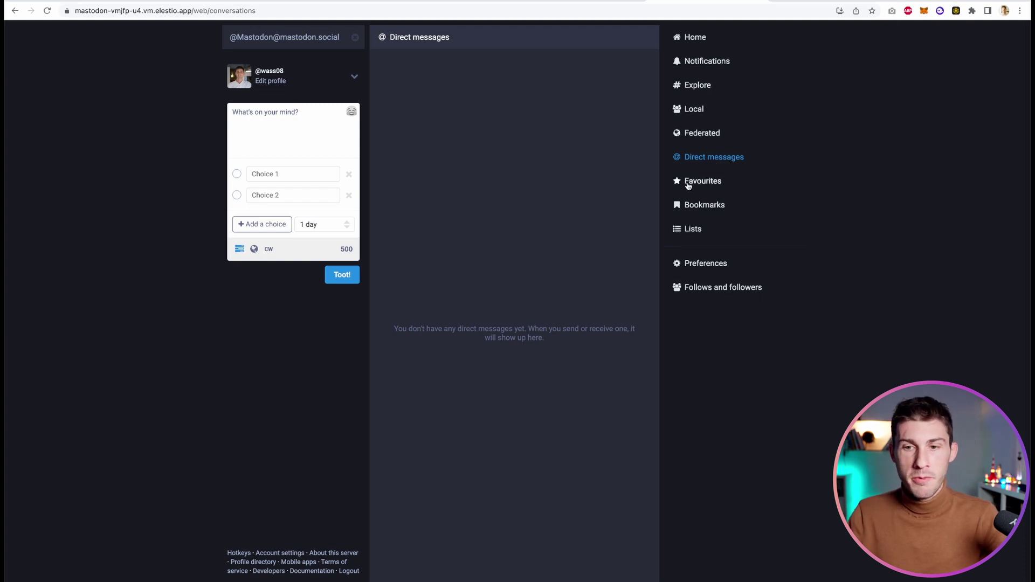
pyautogui.click(692, 207)
pyautogui.click(686, 229)
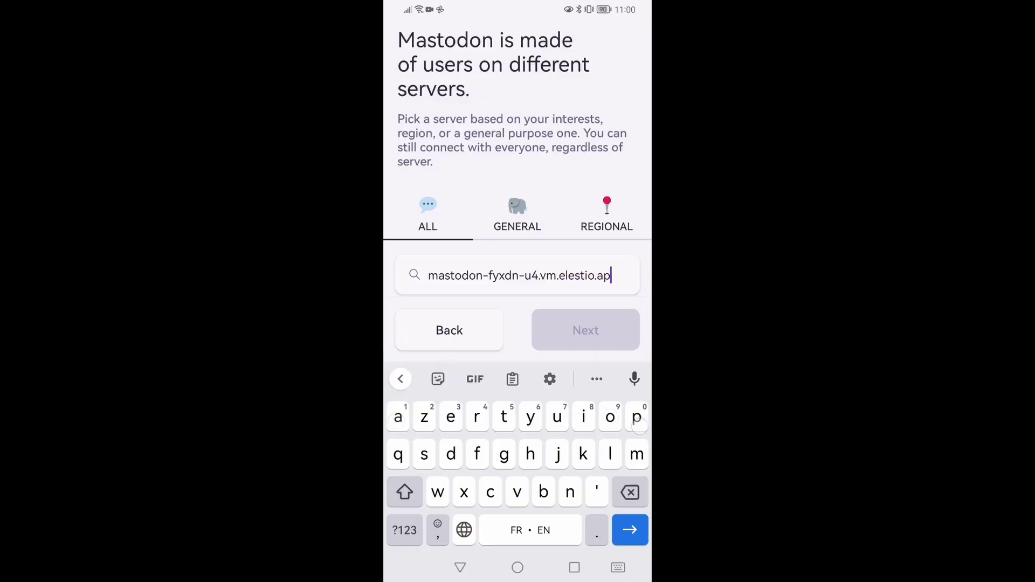
# Log in to the elestio.app server with the saved credentials and authorize the Android app
pyautogui.press('Return')
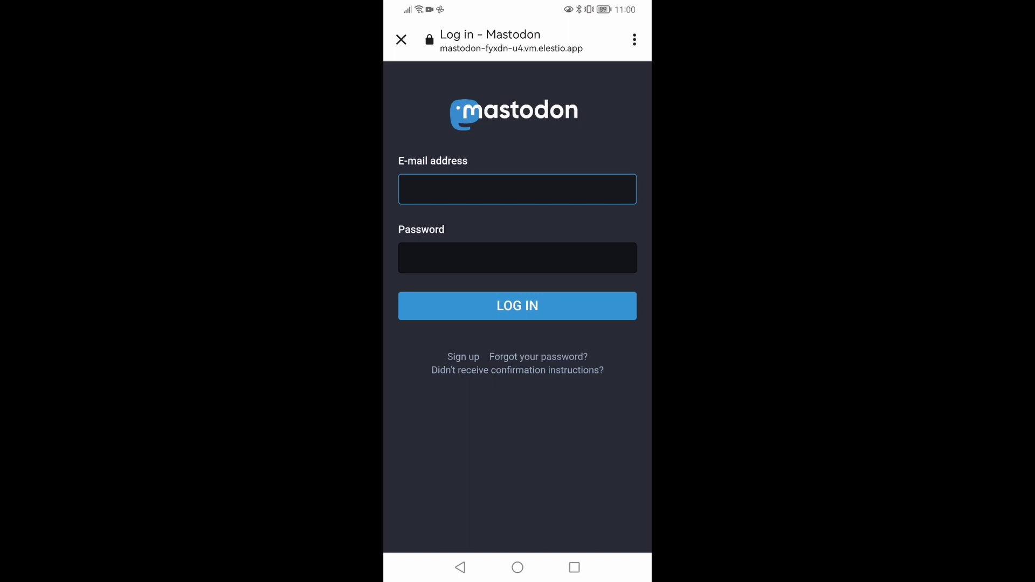
pyautogui.click(520, 451)
pyautogui.click(518, 305)
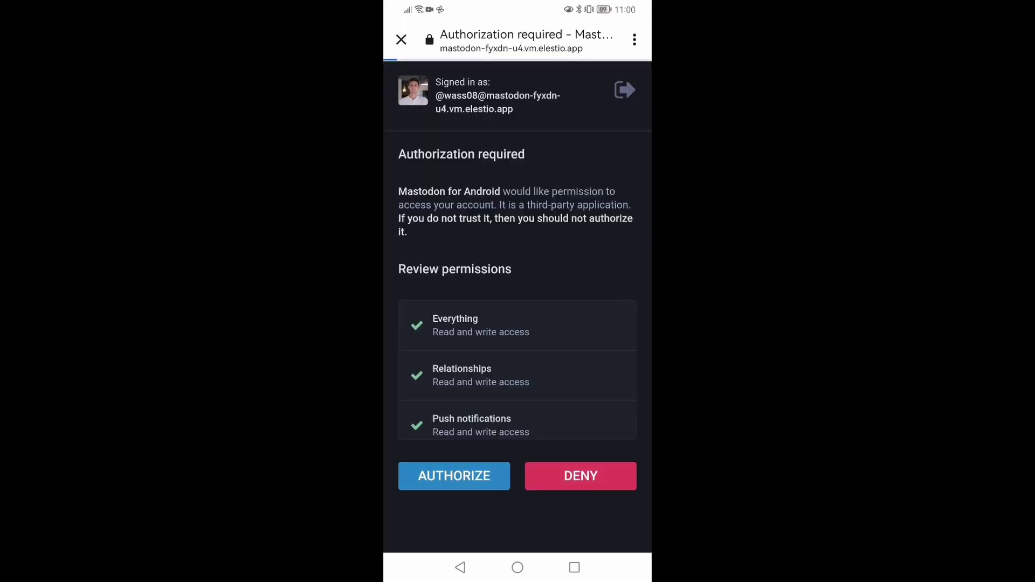
pyautogui.click(453, 476)
pyautogui.scroll(-10, 518, 292)
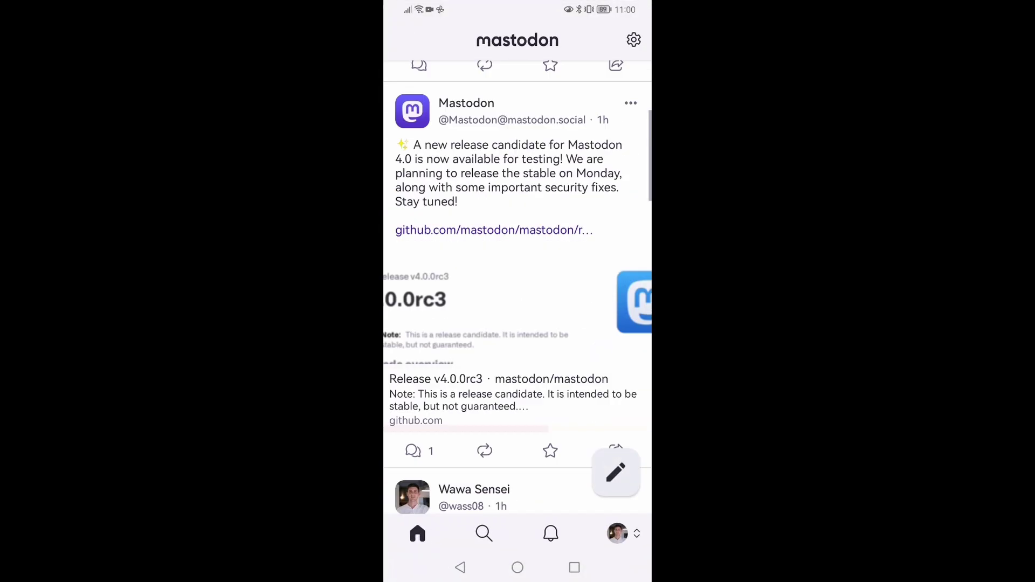